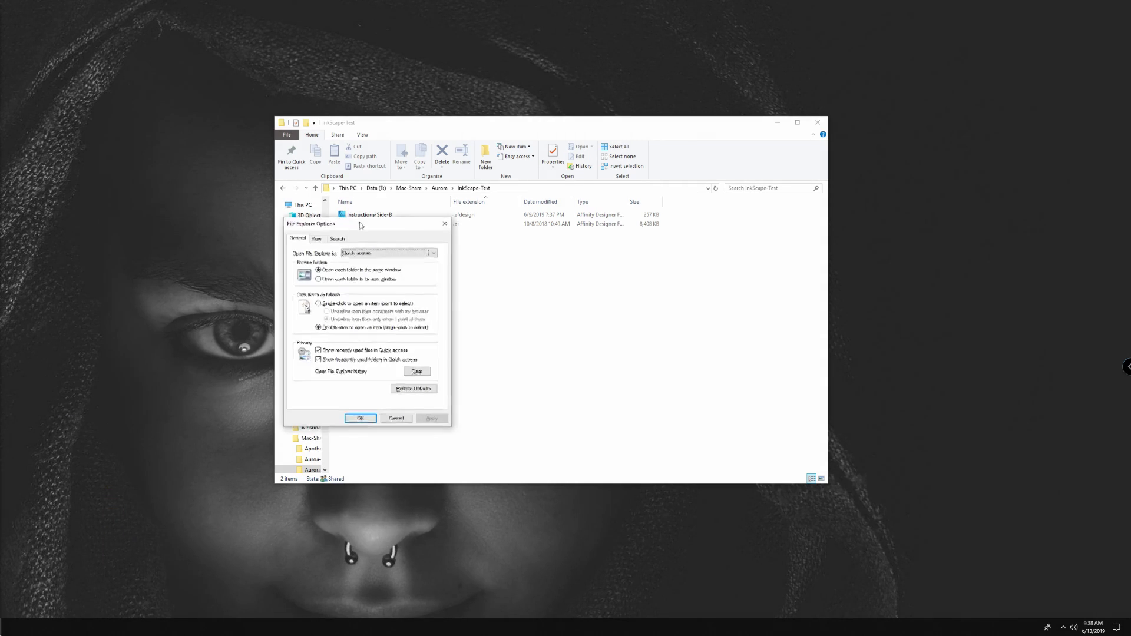
Turn off hiding extensions for known file types in the File Explorer options and apply the change.
drag(361, 216, 301, 184)
drag(399, 122, 566, 123)
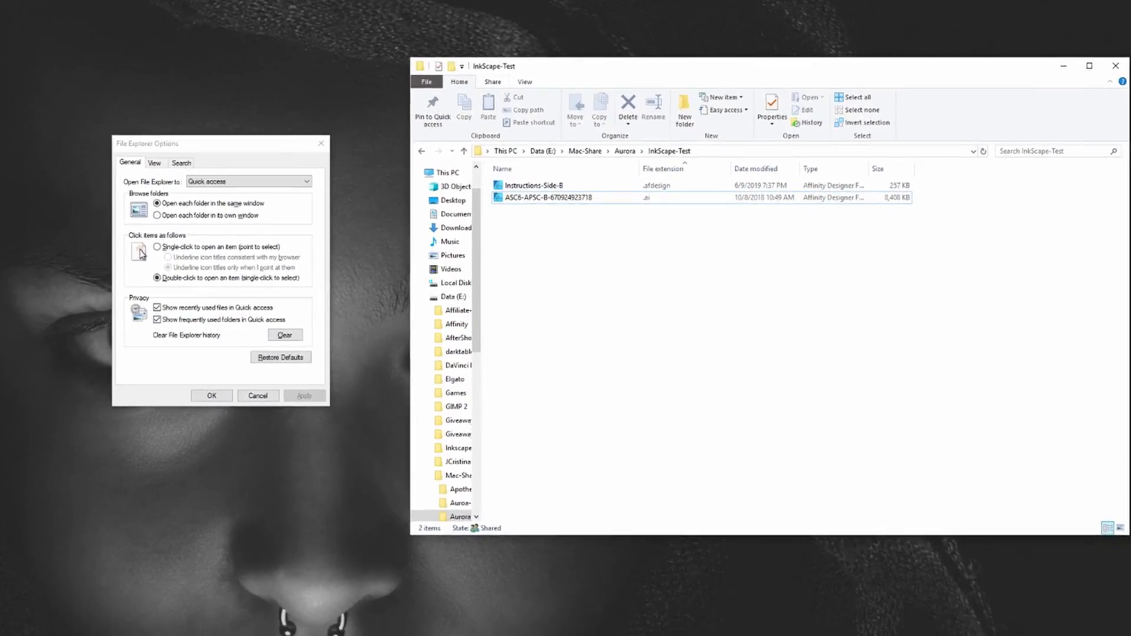
drag(242, 140, 303, 135)
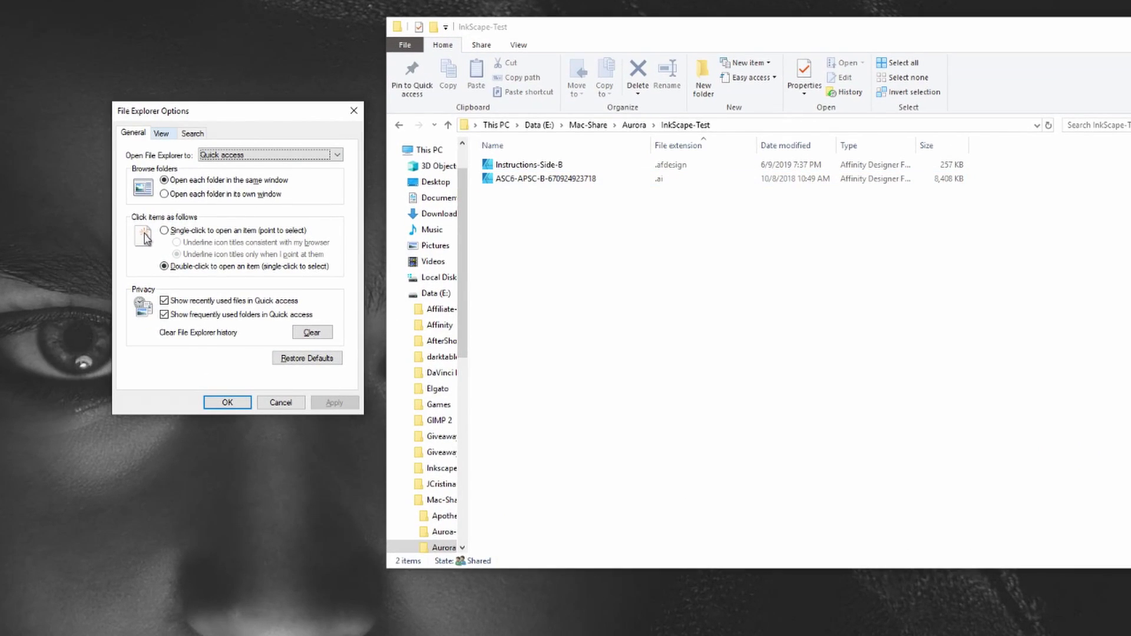
click(161, 134)
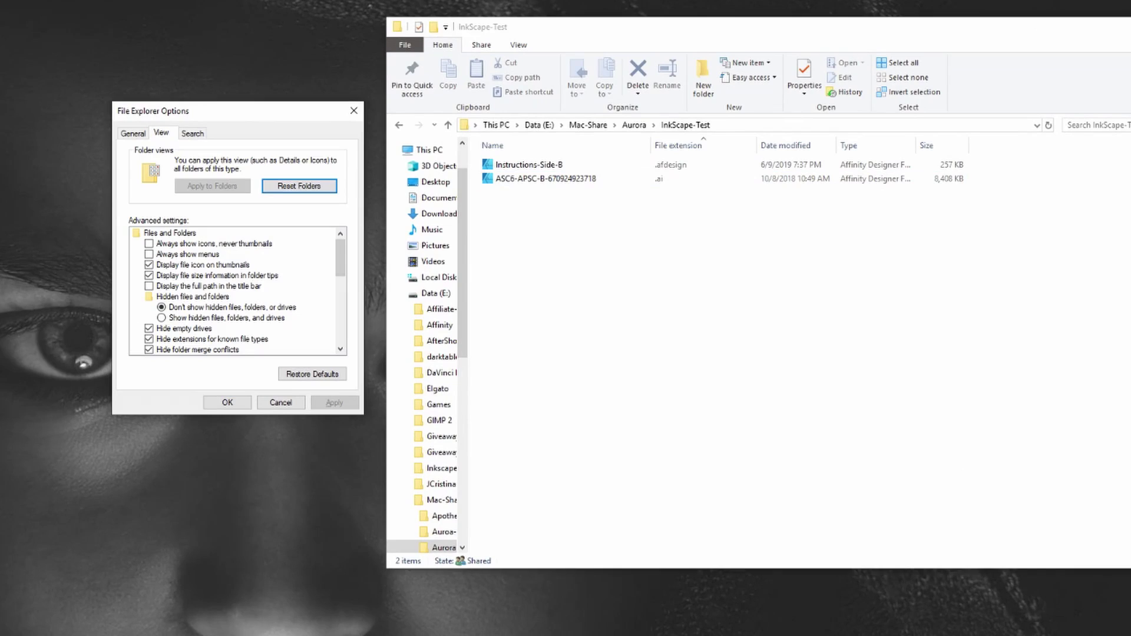
scroll(239, 292, down, 1)
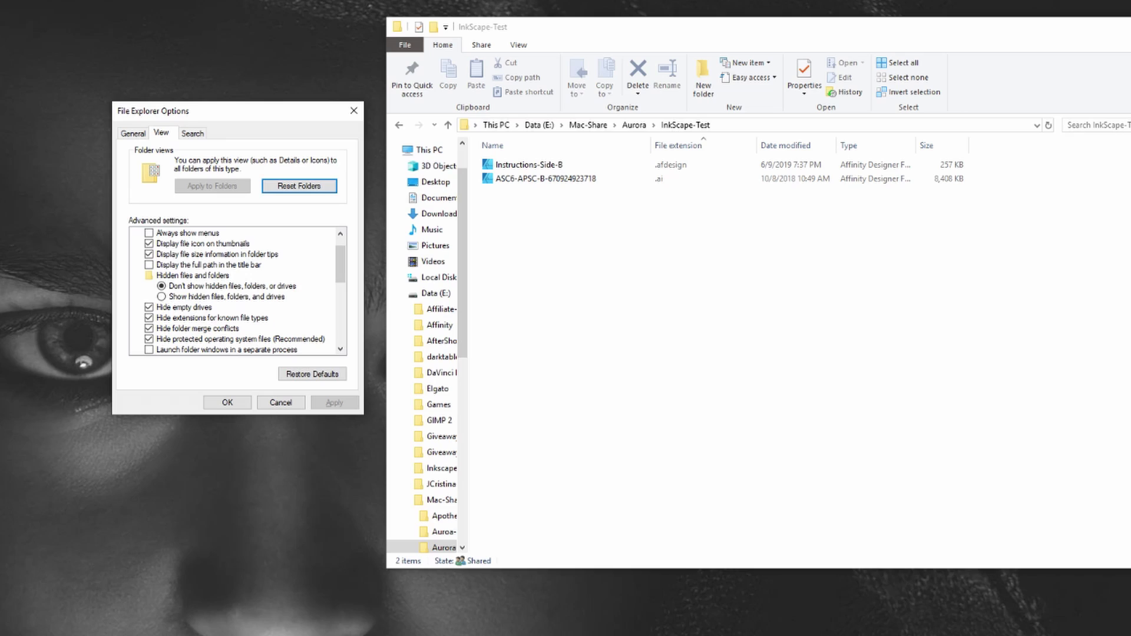
click(149, 318)
click(334, 403)
drag(554, 28, 540, 13)
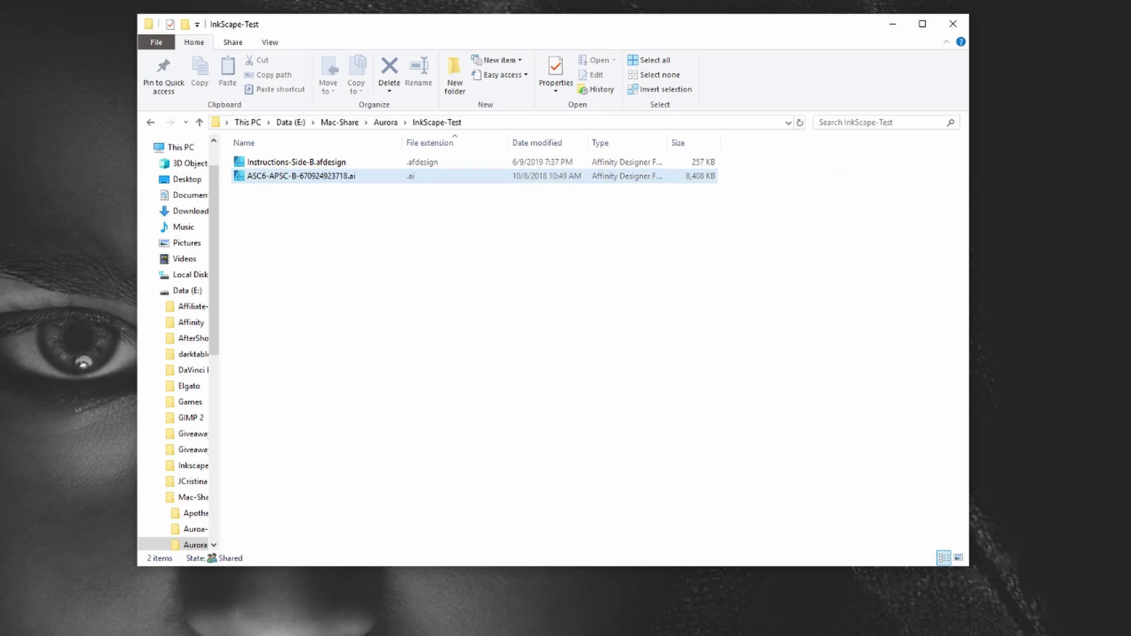
Rename ASC6-APSC-B-670924923718.ai with the extension .pdf and accept the extension change.
right_click(319, 175)
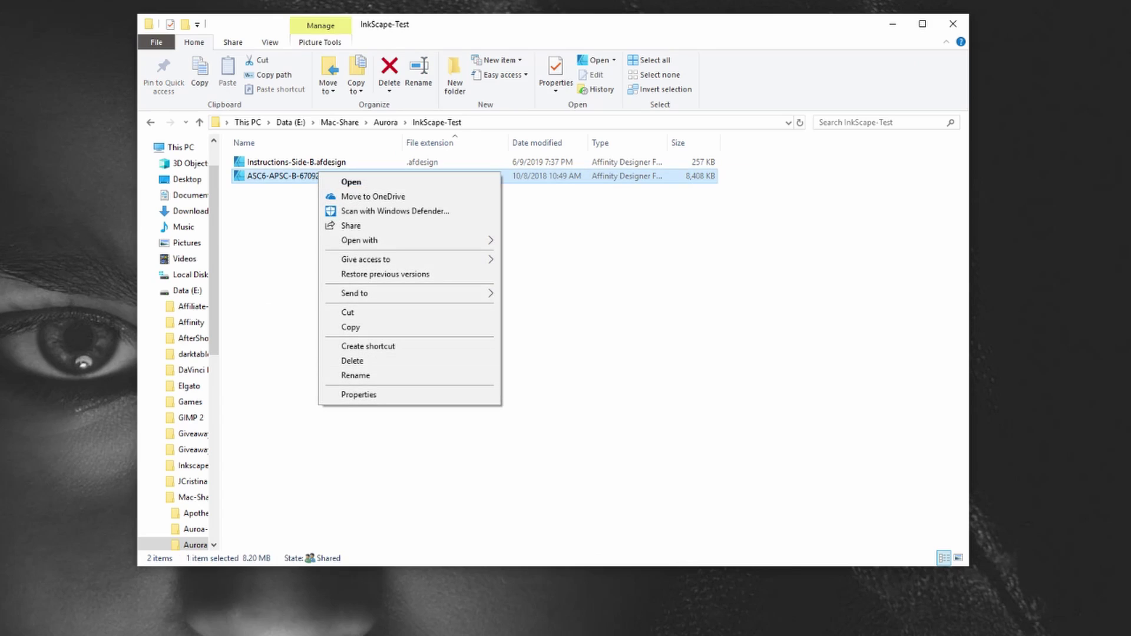
click(355, 375)
key(End)
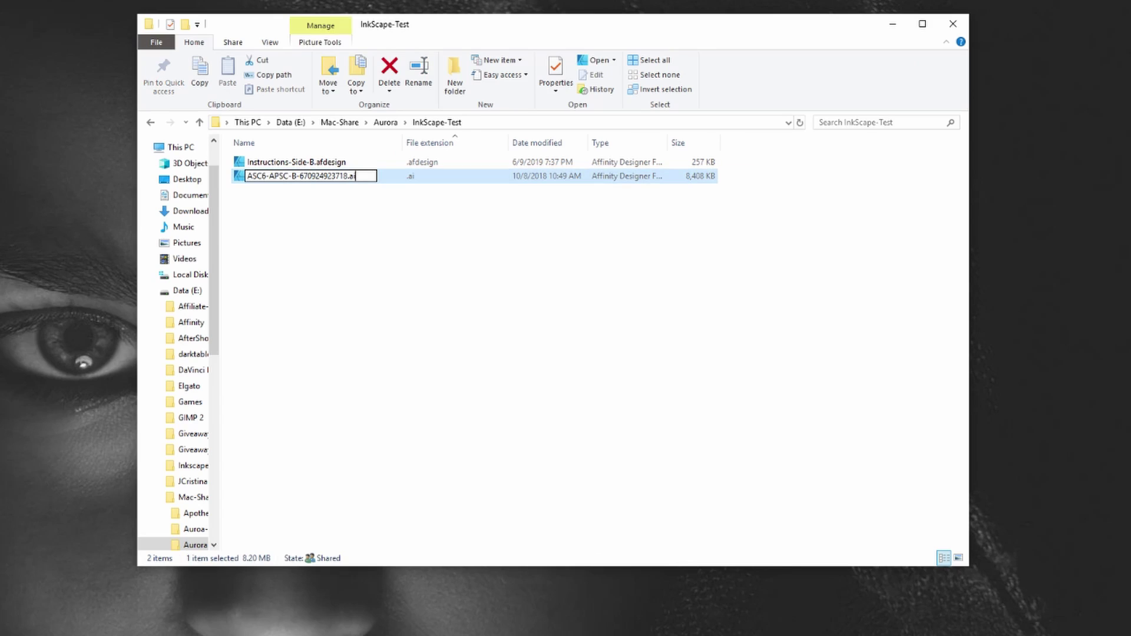
key(BackSpace)
key(BackSpace)
text(pdf)
key(Return)
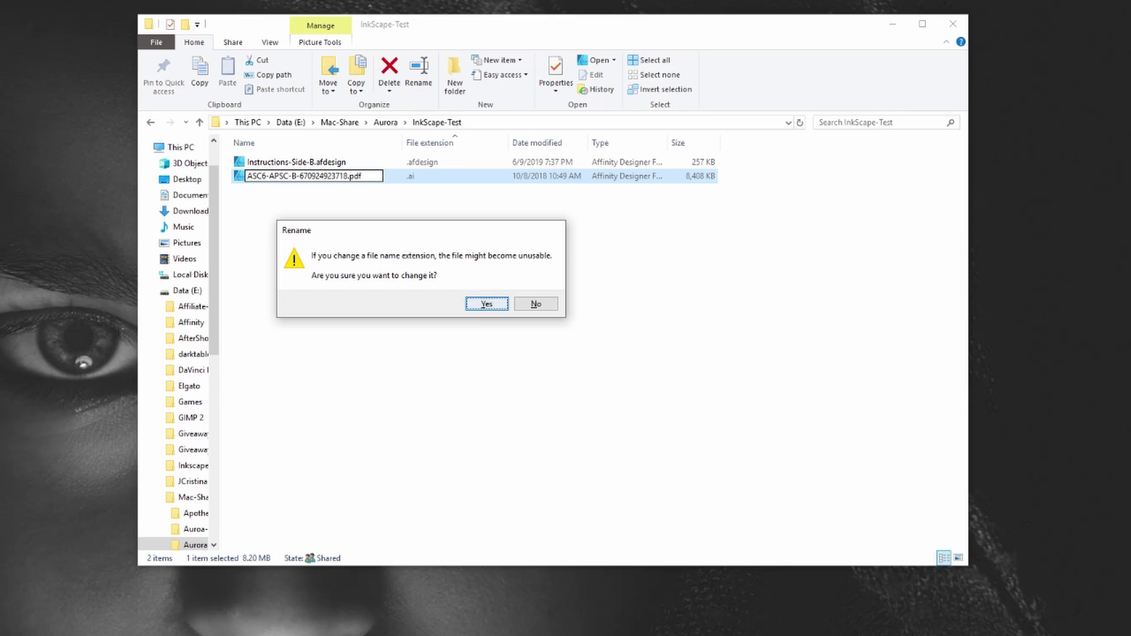
key(Return)
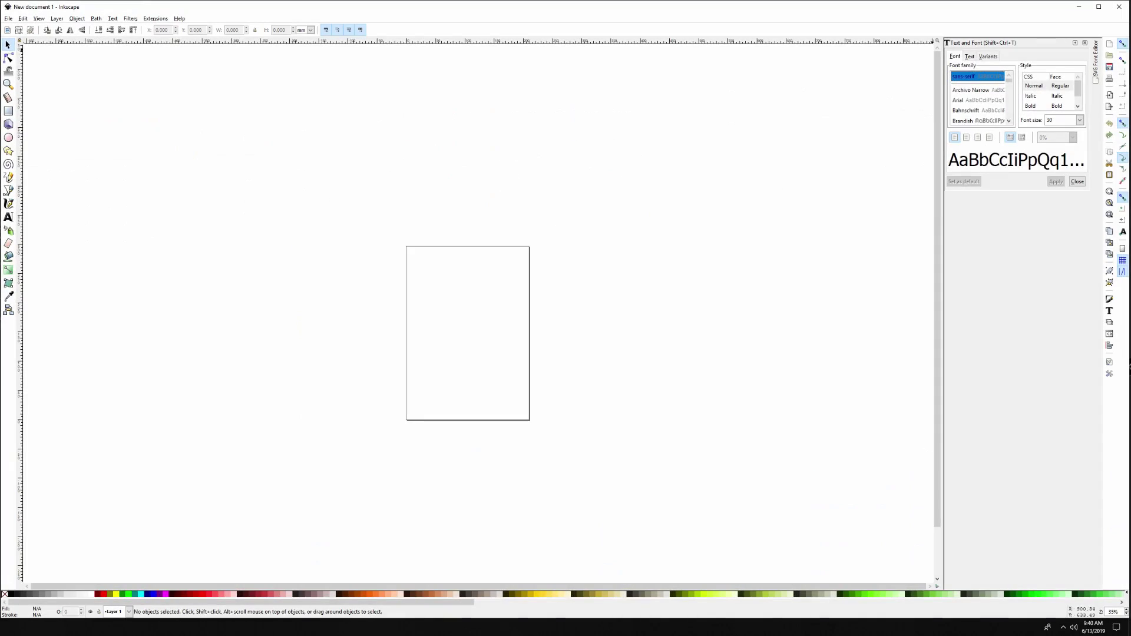
In Inkscape, open ASC6-APSC-B-670924923718.pdf from the InkScape-Test folder.
click(8, 18)
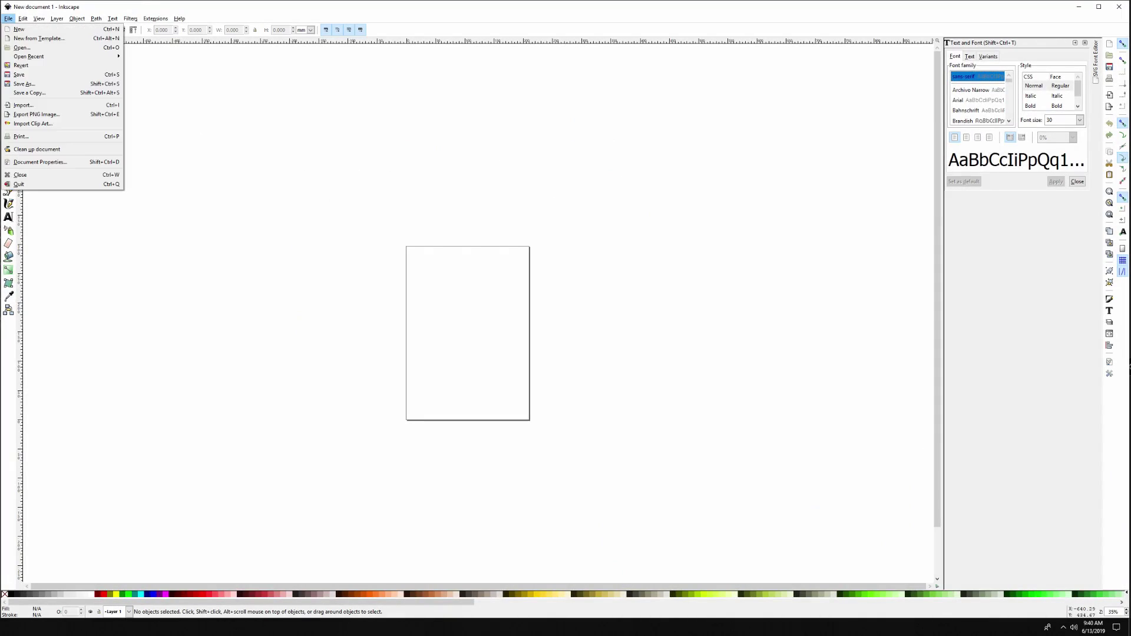
mouse_move(8, 18)
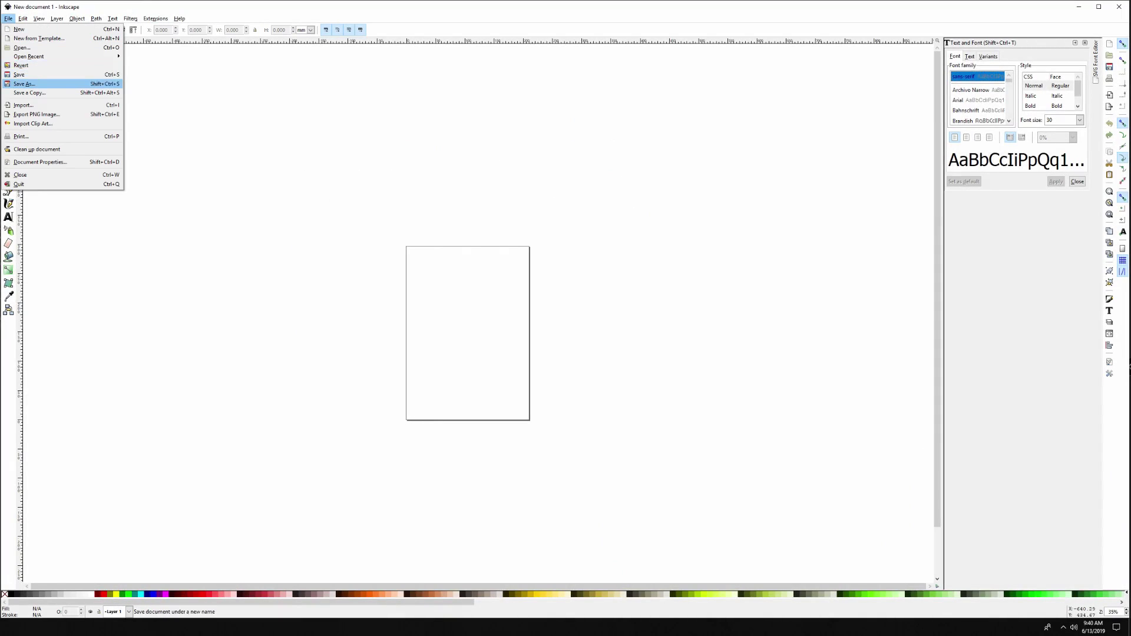
click(21, 47)
drag(423, 175, 420, 151)
click(401, 186)
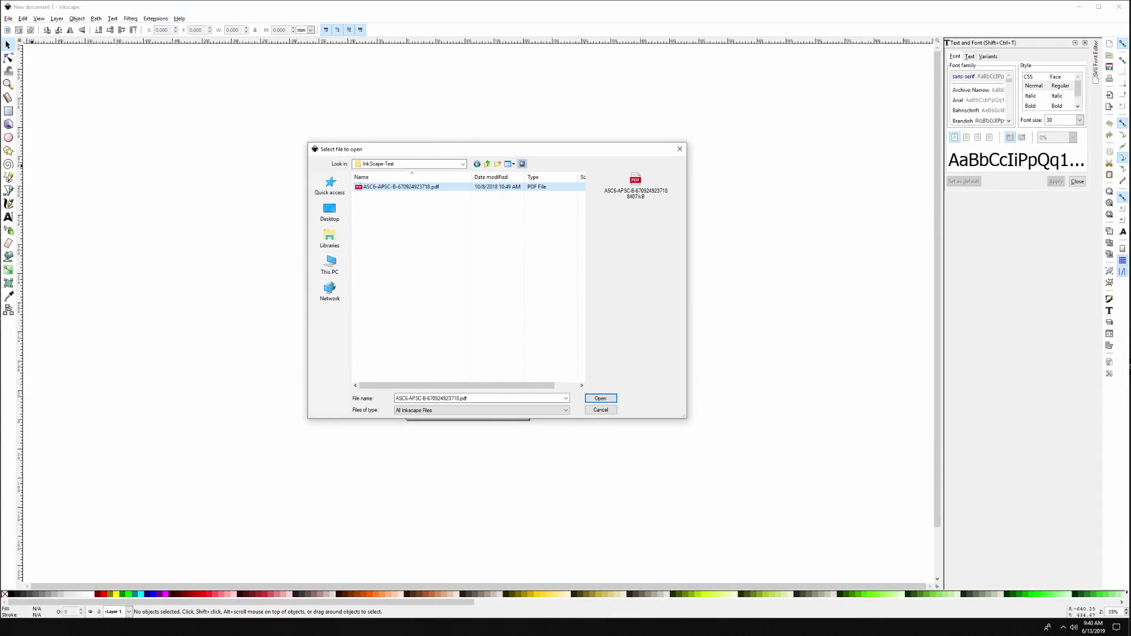
key(Return)
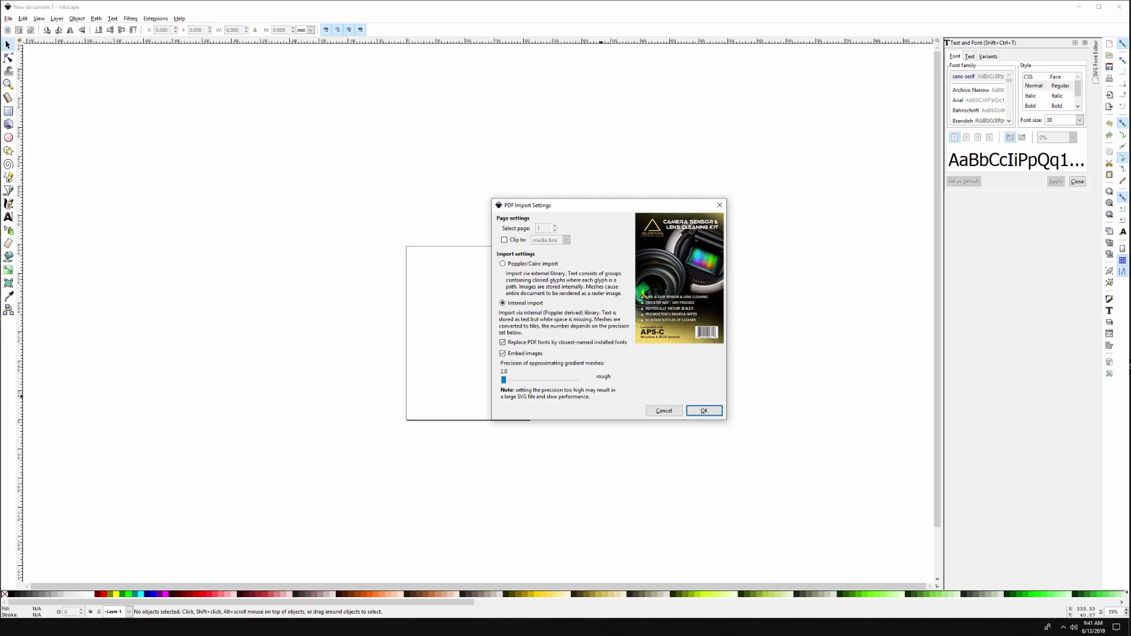
Import the PDF with the gradient mesh approximation precision set to 246, very fine, keeping internal import.
drag(595, 205, 501, 217)
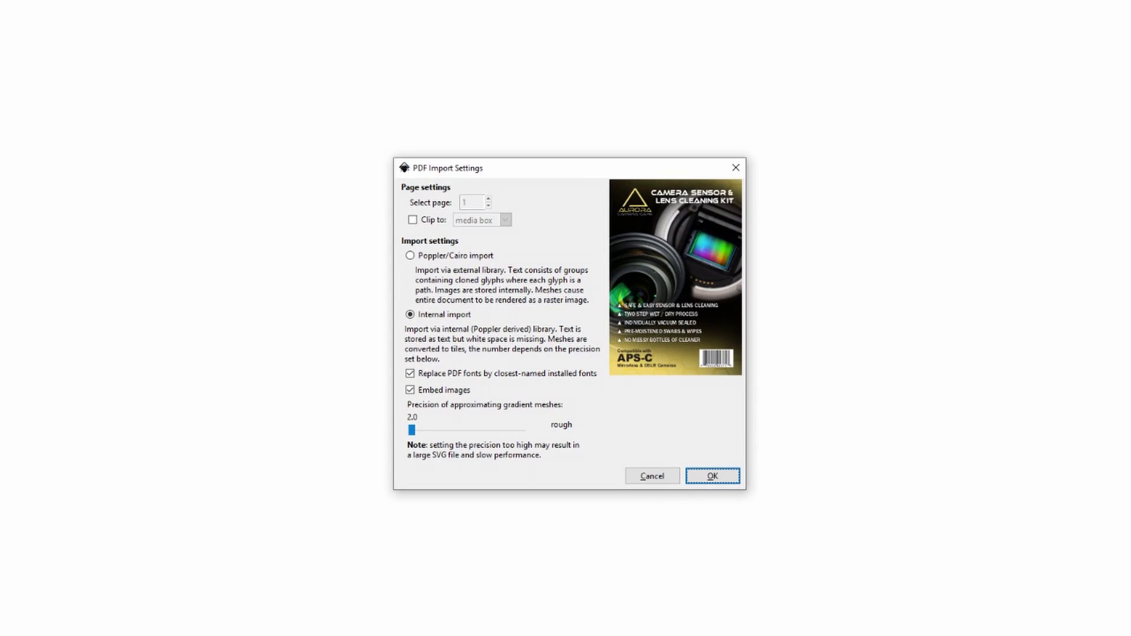
drag(411, 430, 522, 430)
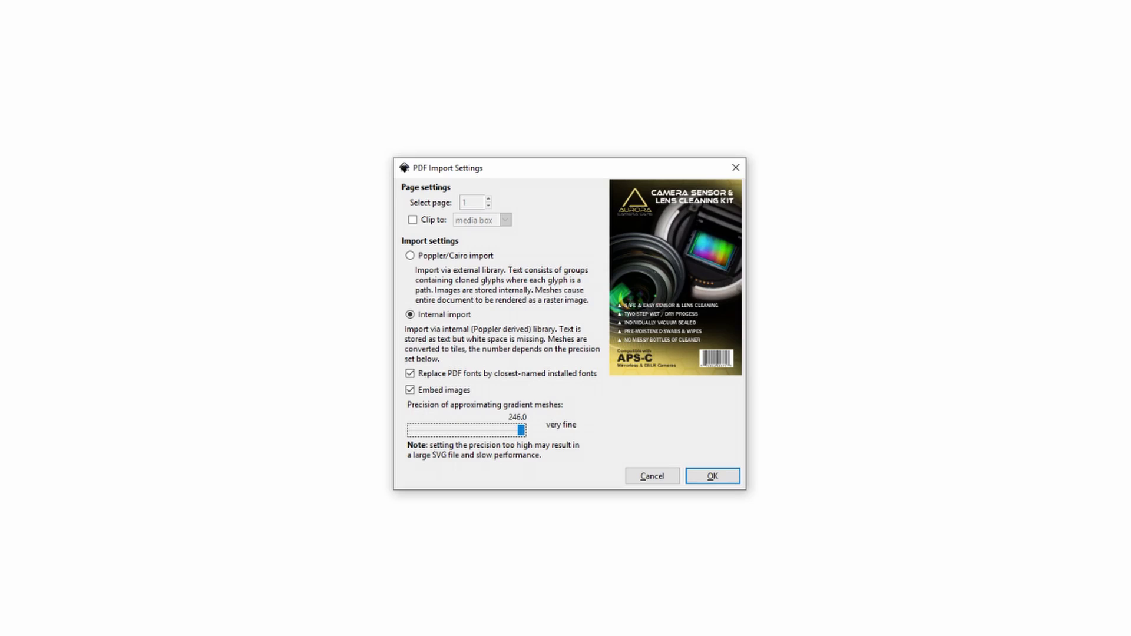
click(712, 476)
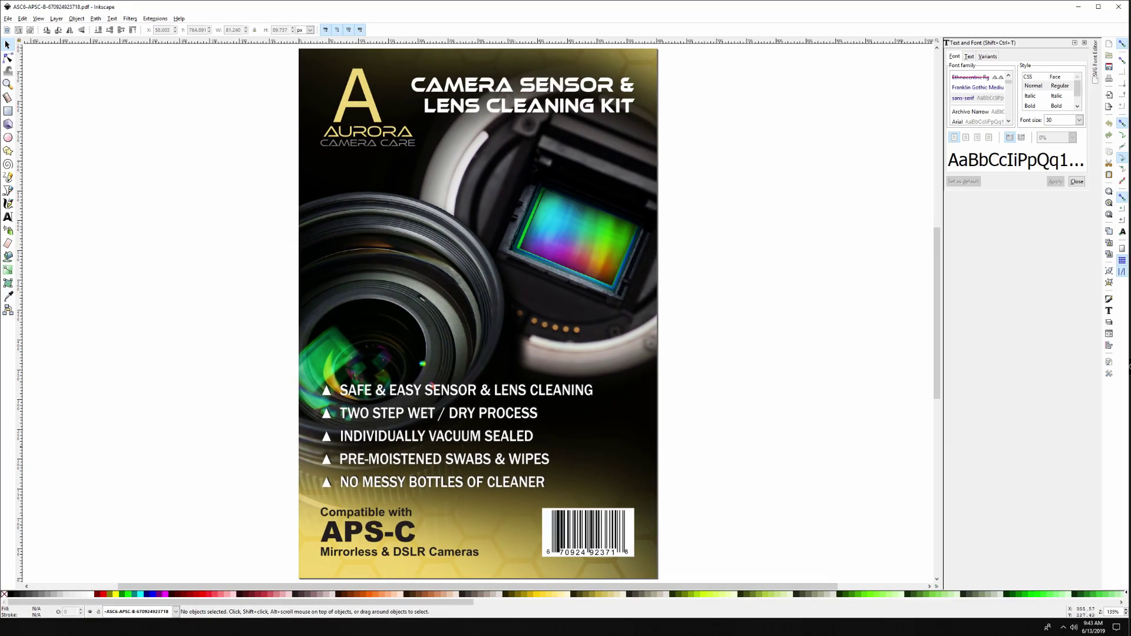
Change the font of the large logo letter A above AURORA to Ethnocentric in the Light style and deselect it.
click(371, 105)
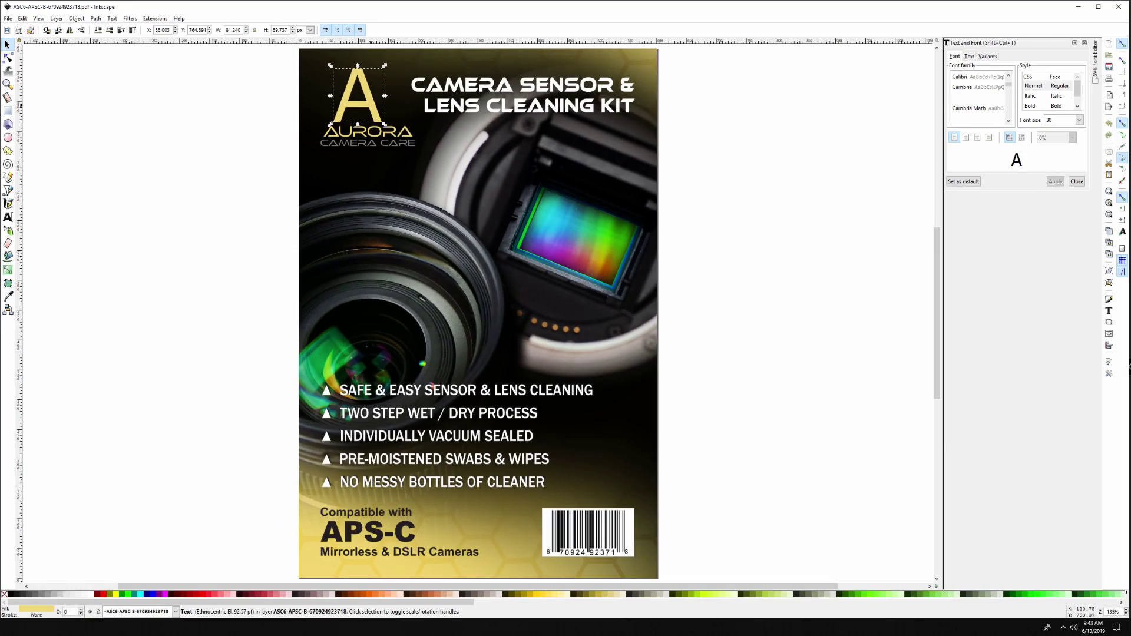
drag(1008, 85, 1008, 92)
scroll(978, 97, up, 3)
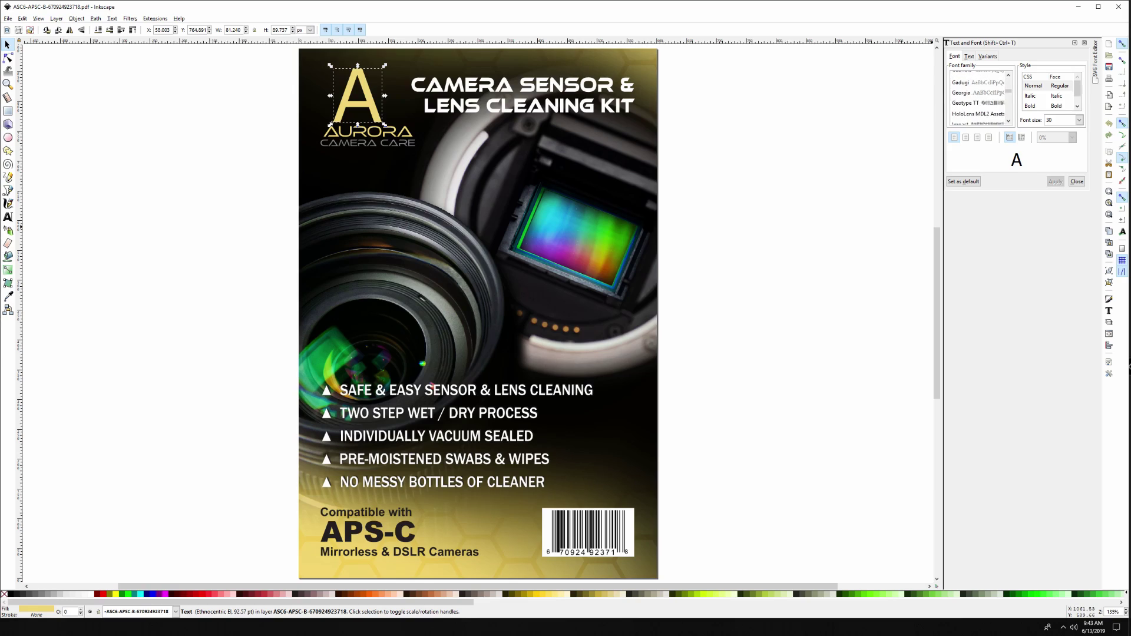
click(978, 91)
click(1041, 86)
click(1056, 181)
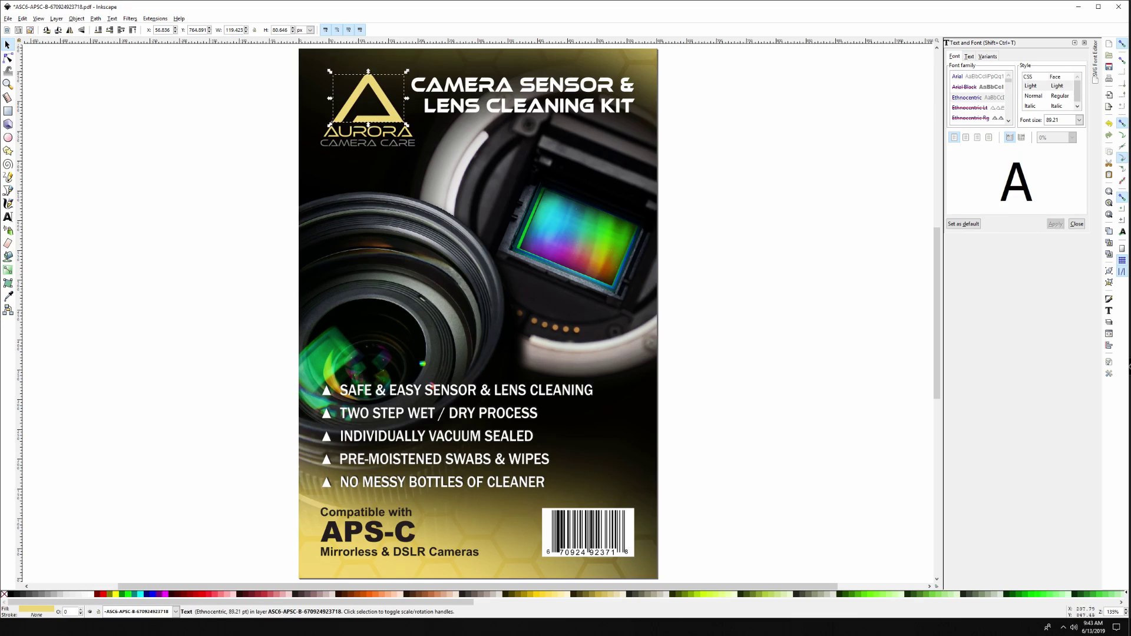
click(778, 181)
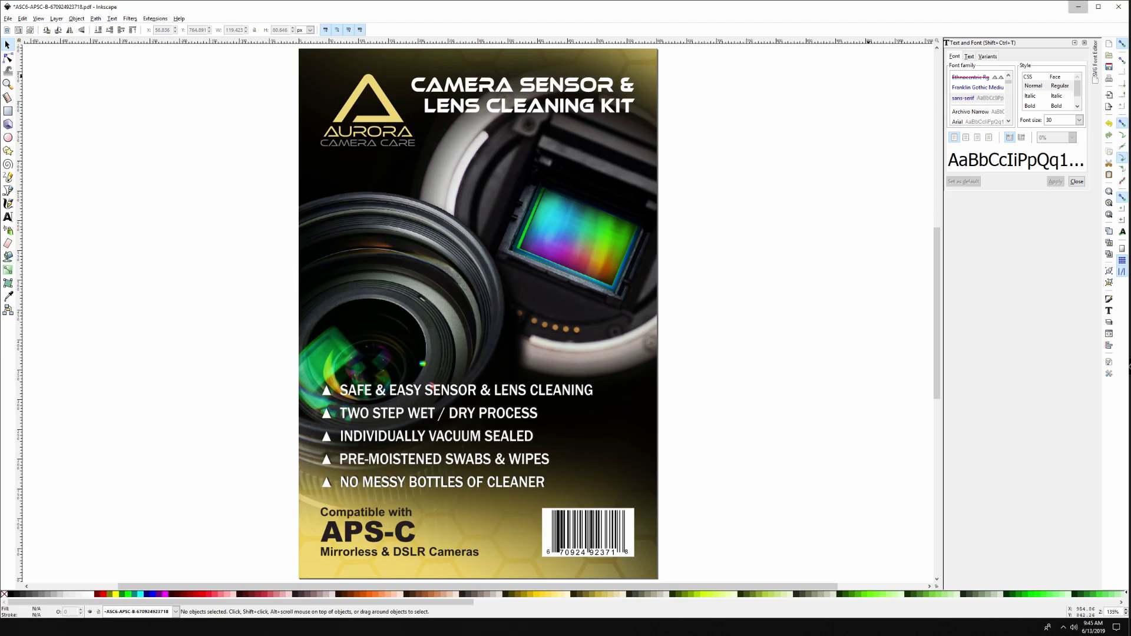
Switch to the Instructions-Side-B document in Affinity Designer and examine the sharpness of the highlighted line below the Instructions title.
click(1078, 6)
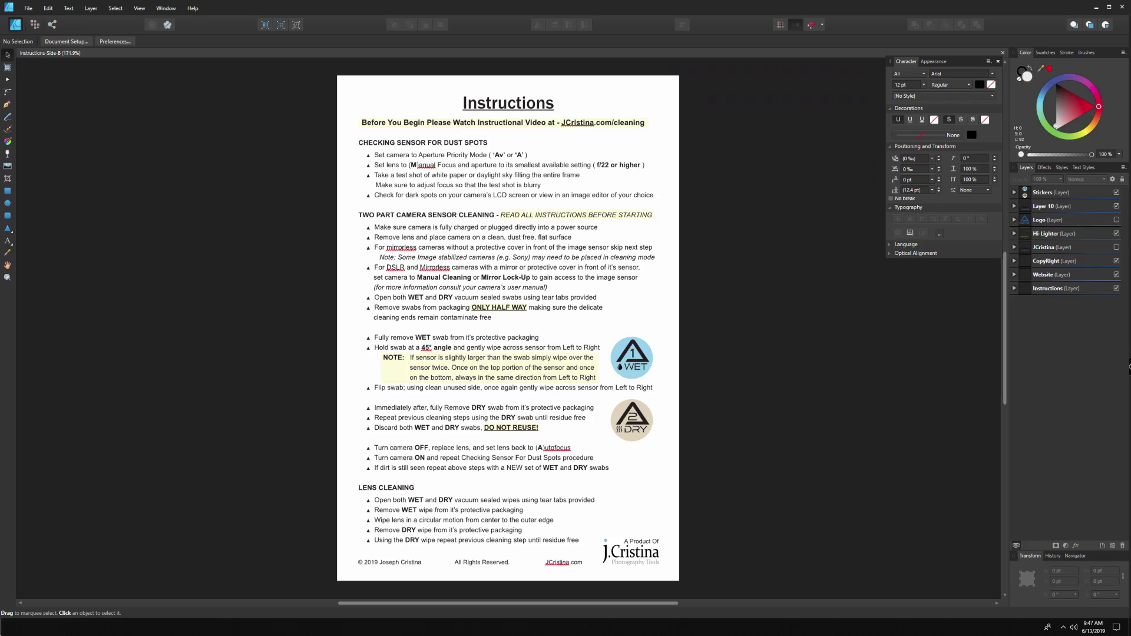
scroll(496, 197, up, 3)
ctrl+scroll(496, 198, up, 12)
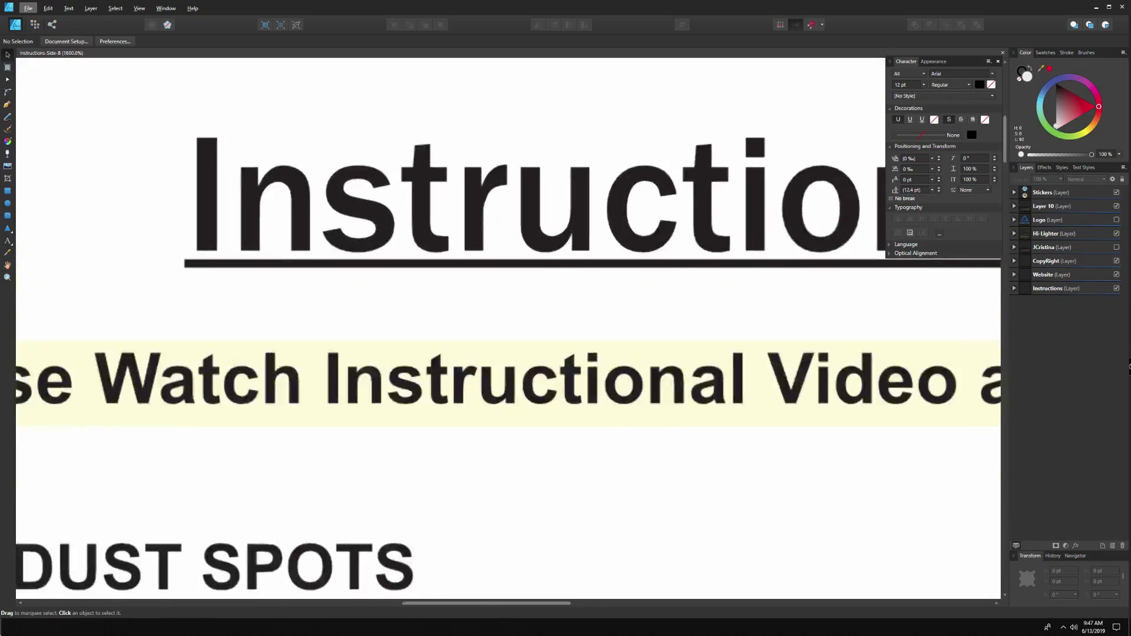
scroll(488, 182, down, 1)
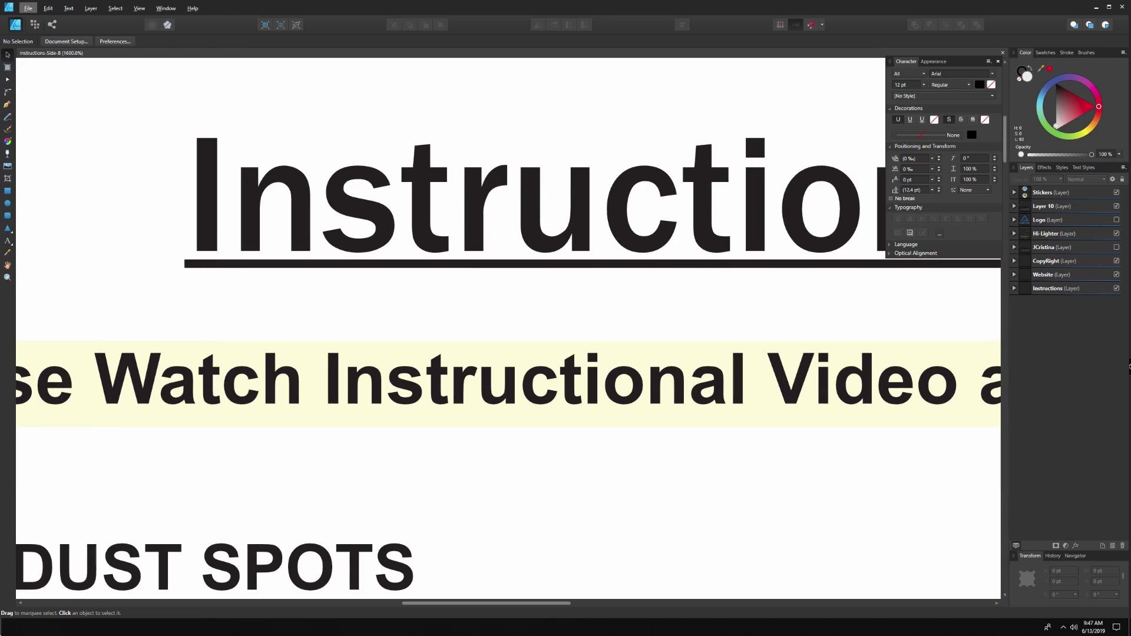
scroll(277, 392, up, 5)
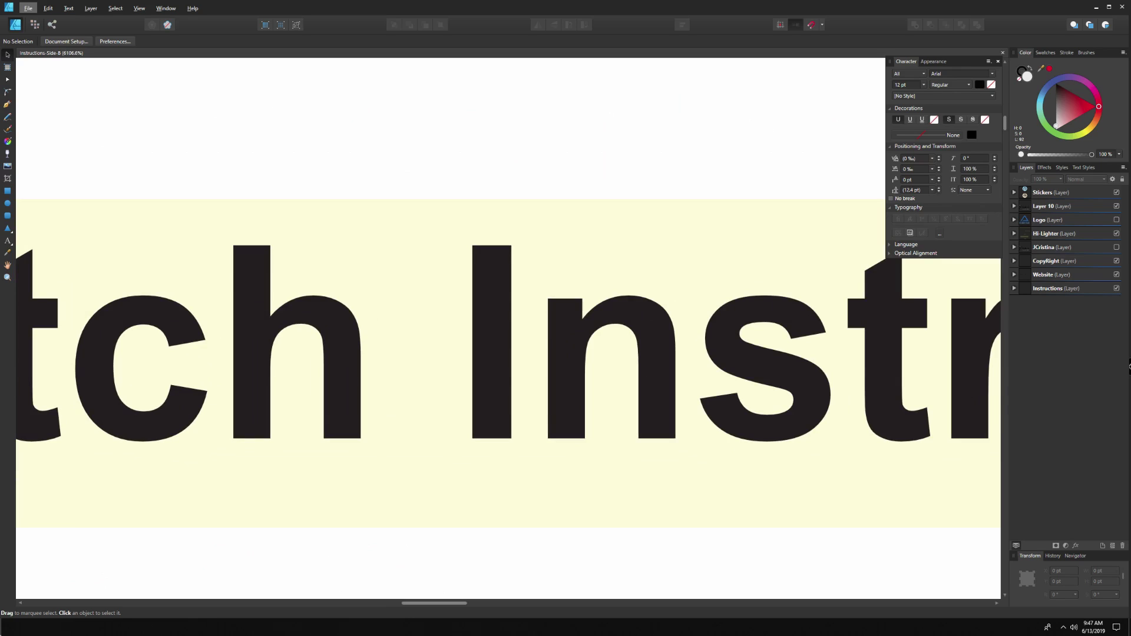
scroll(282, 400, down, 12)
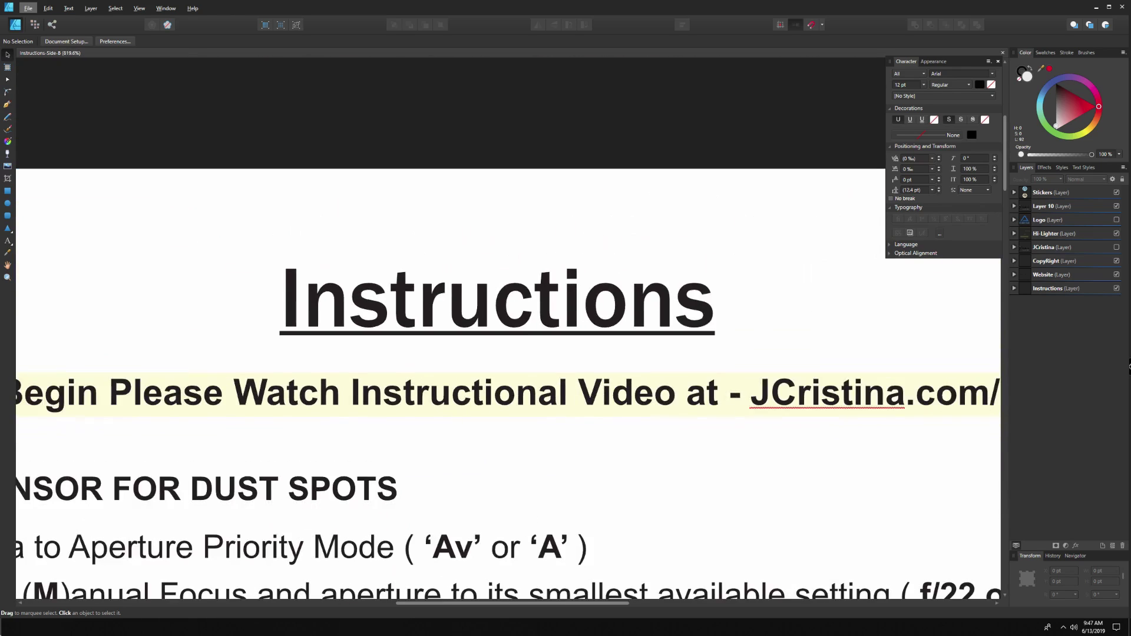
key(space)
click(354, 483)
drag(353, 483, 419, 312)
Export the whole document with the PDF (for print) preset as Instructions-Side-B.pdf in the InkScape-Test folder.
click(28, 8)
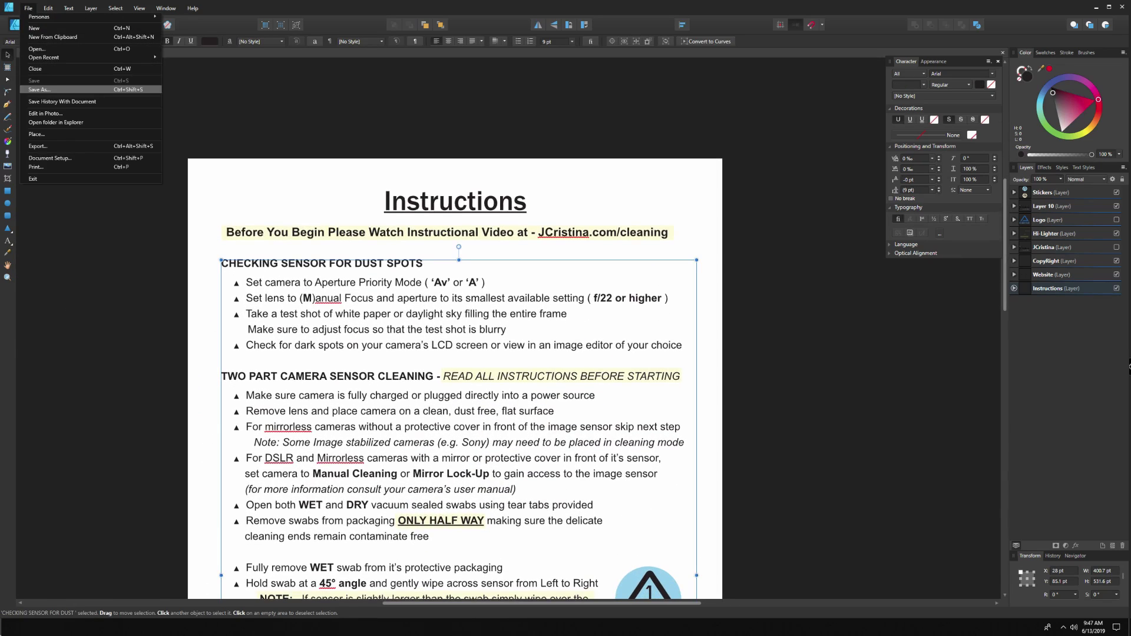
click(41, 145)
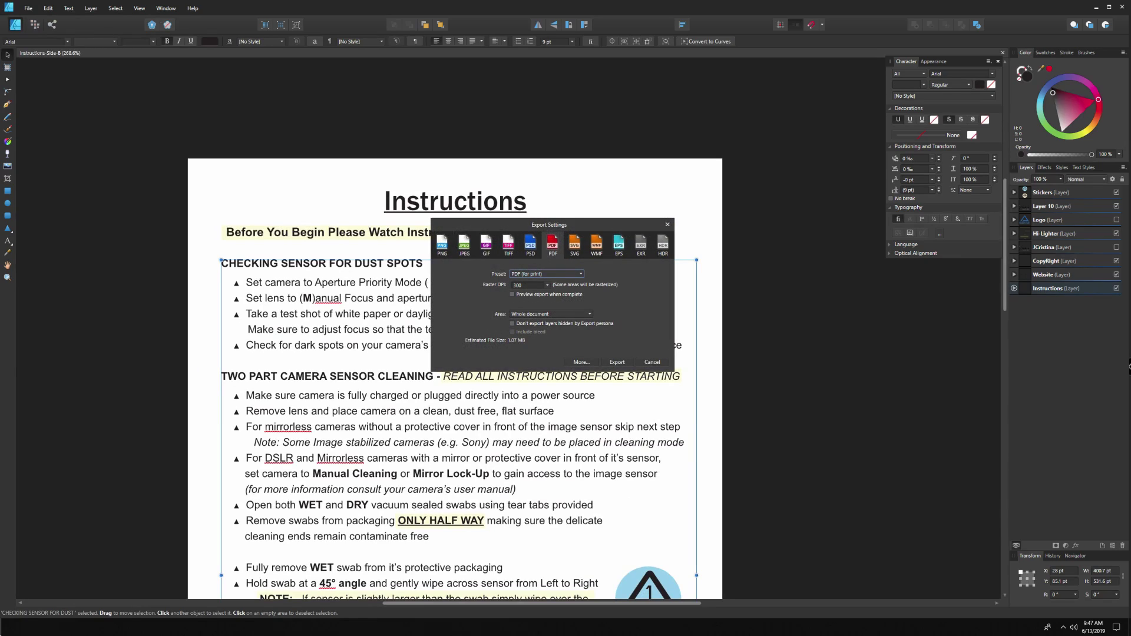
key(Return)
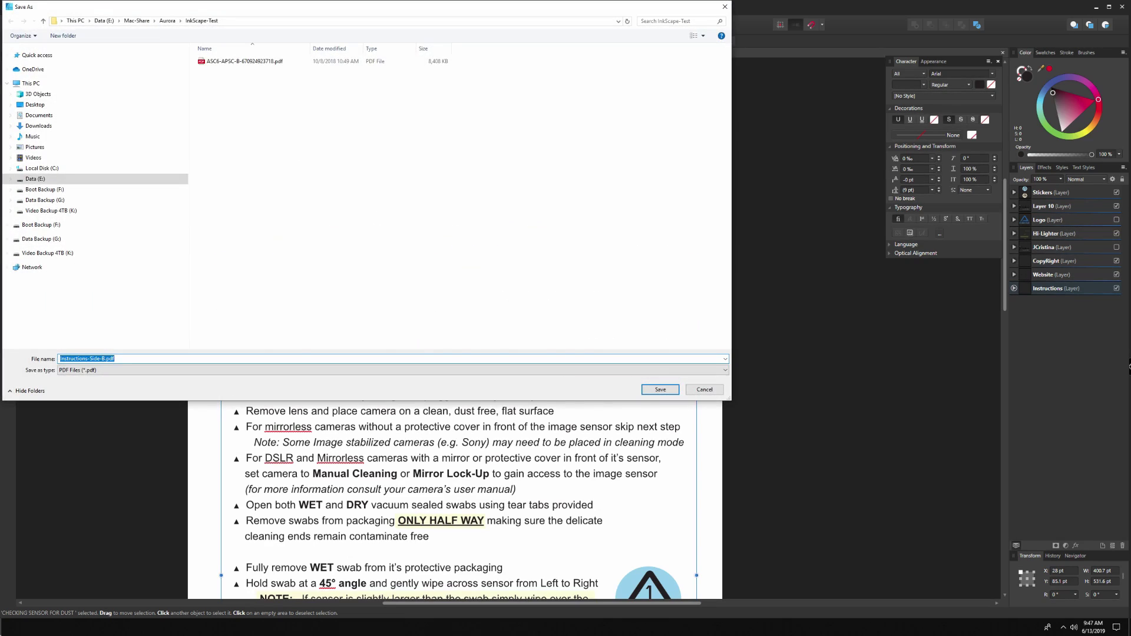
key(Return)
Open Instructions-Side-B.pdf from the InkScape-Test folder, compare its highlighted heading line with the plain text up close, and close it.
click(448, 265)
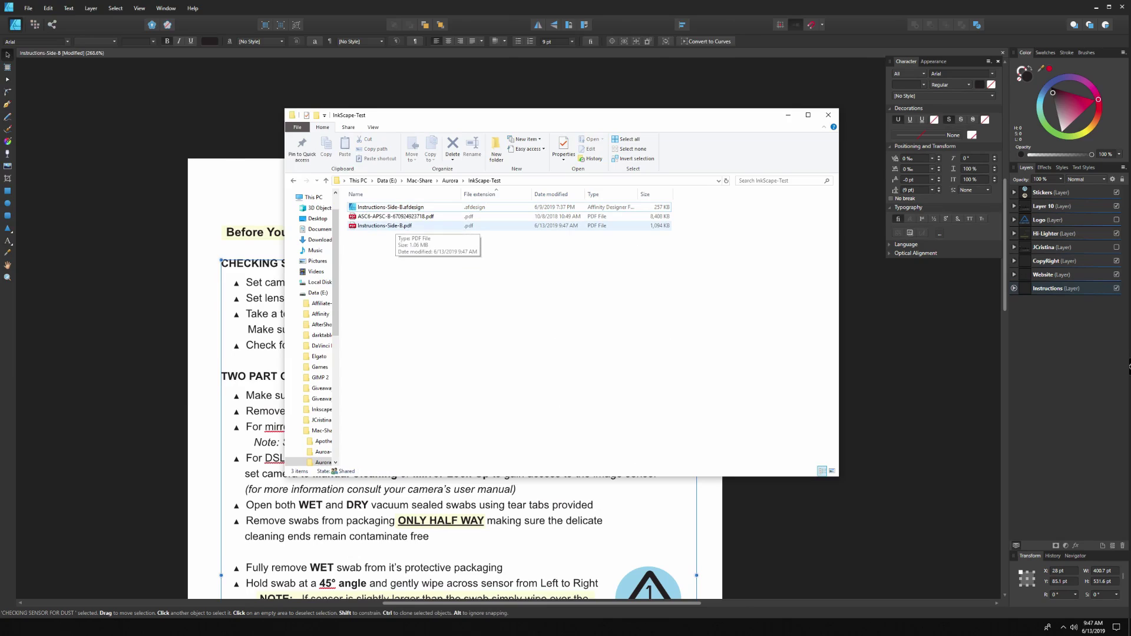
double_click(394, 226)
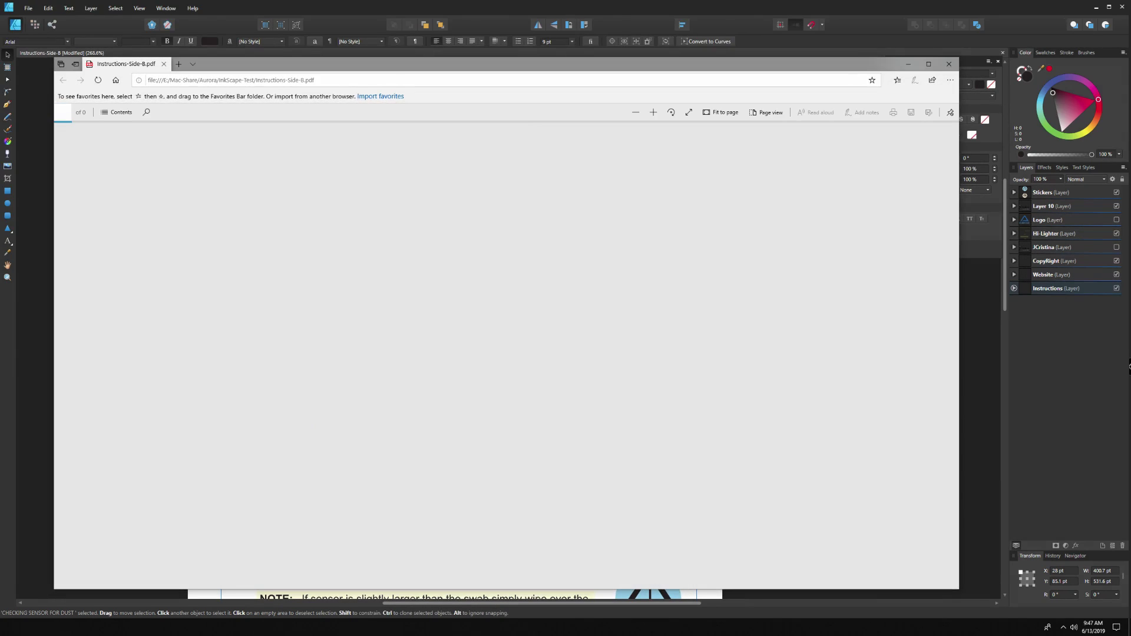
scroll(483, 236, up, 10)
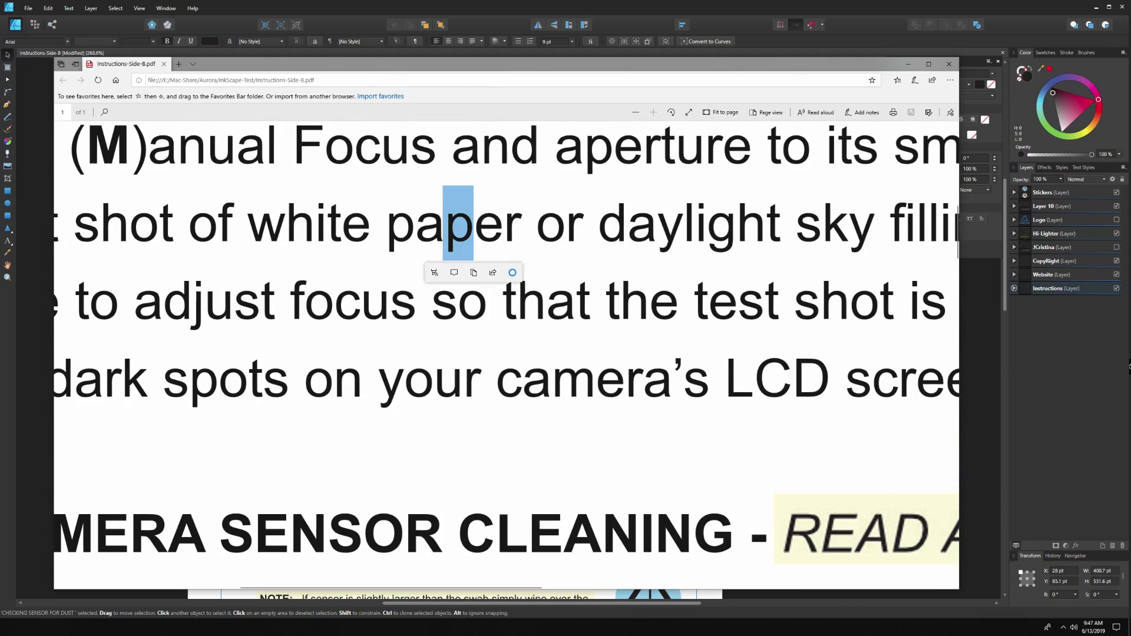
scroll(506, 354, up, 5)
scroll(507, 353, up, 2)
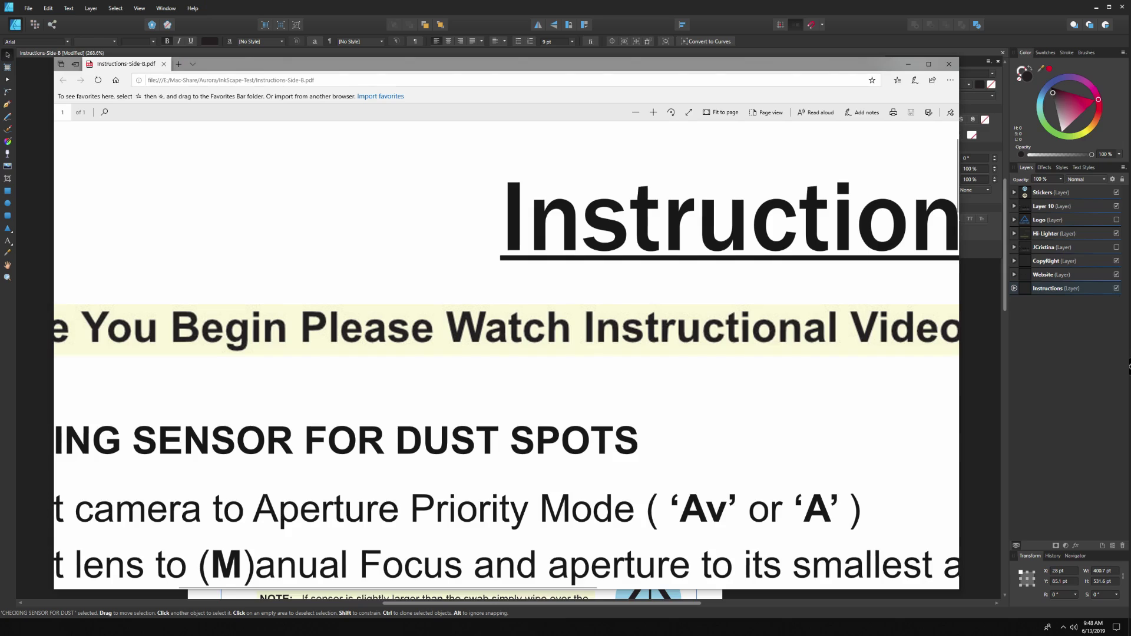
click(949, 64)
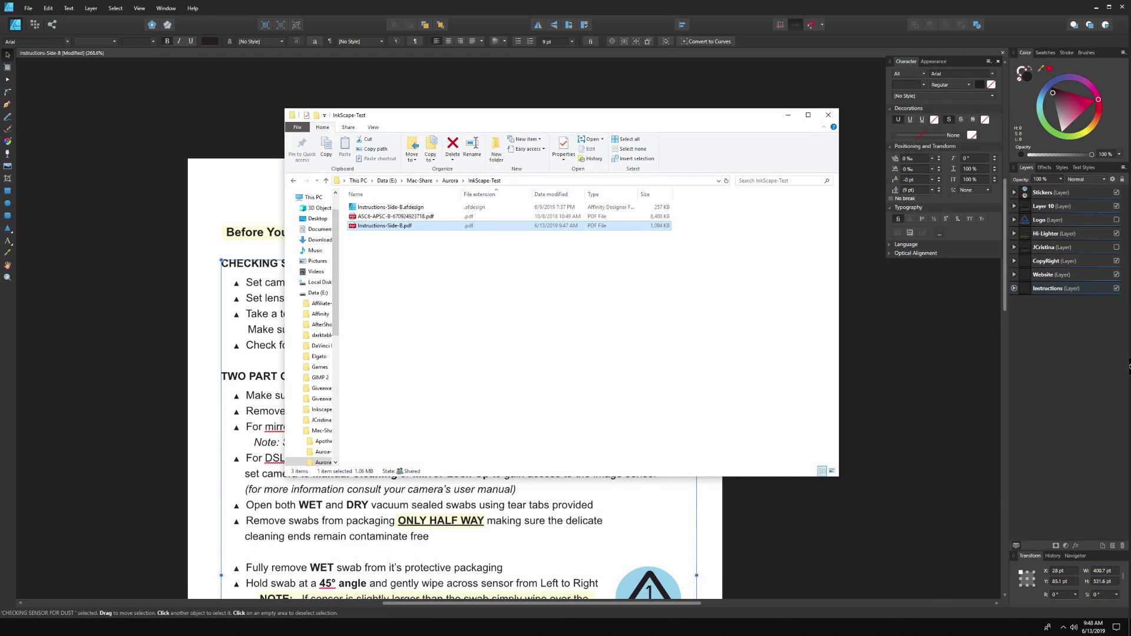
Return to the instructions document and move the Hi-Lighter layer below the Instructions layer.
click(788, 114)
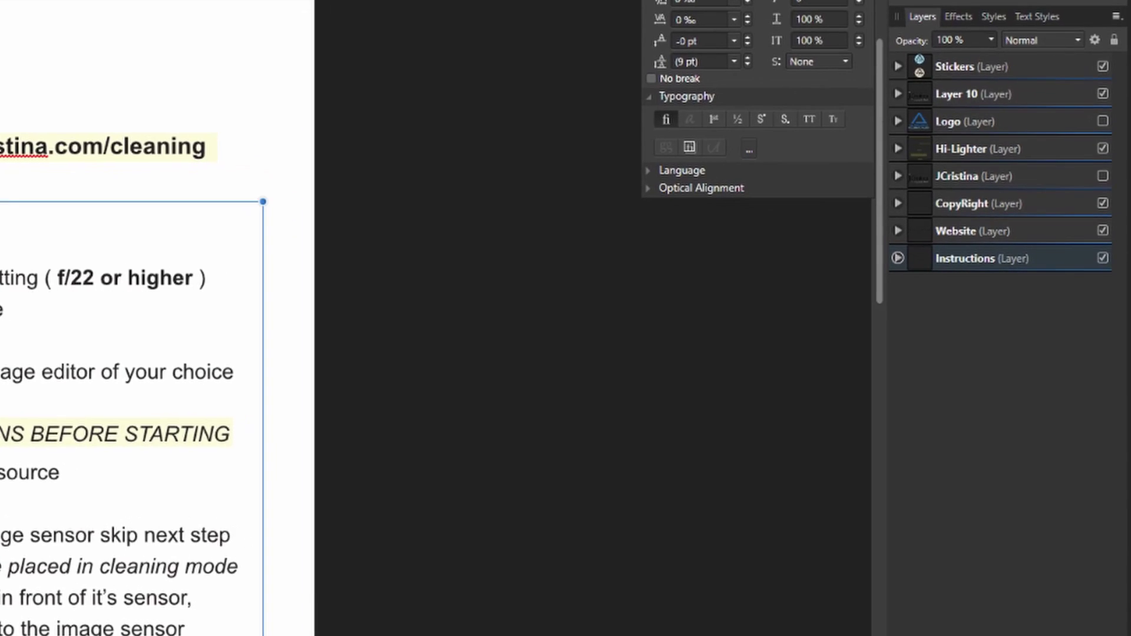
click(978, 149)
drag(978, 149, 978, 273)
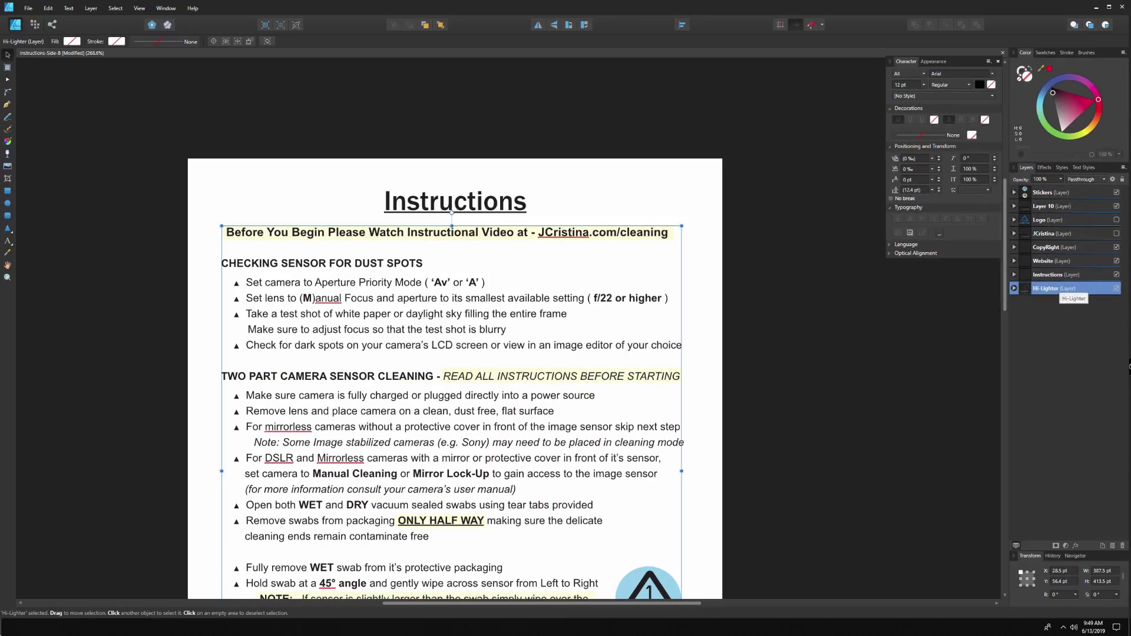
Export the whole document with the PDF (for print) preset as Instructions-Side-B-highlighter.pdf in the InkScape-Test folder.
click(28, 8)
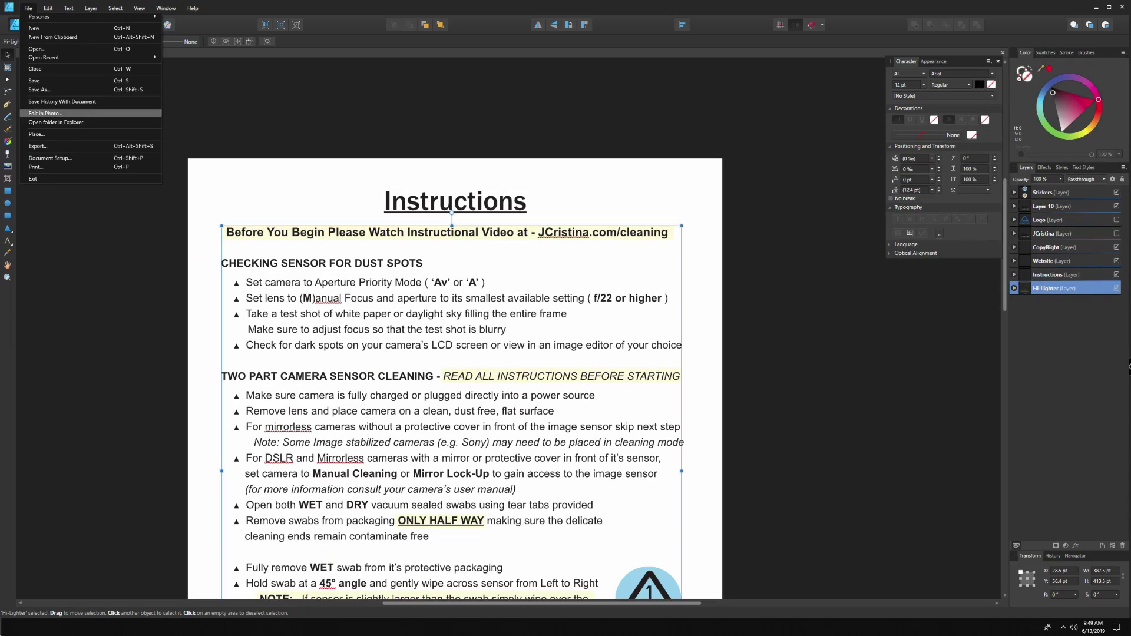
click(38, 146)
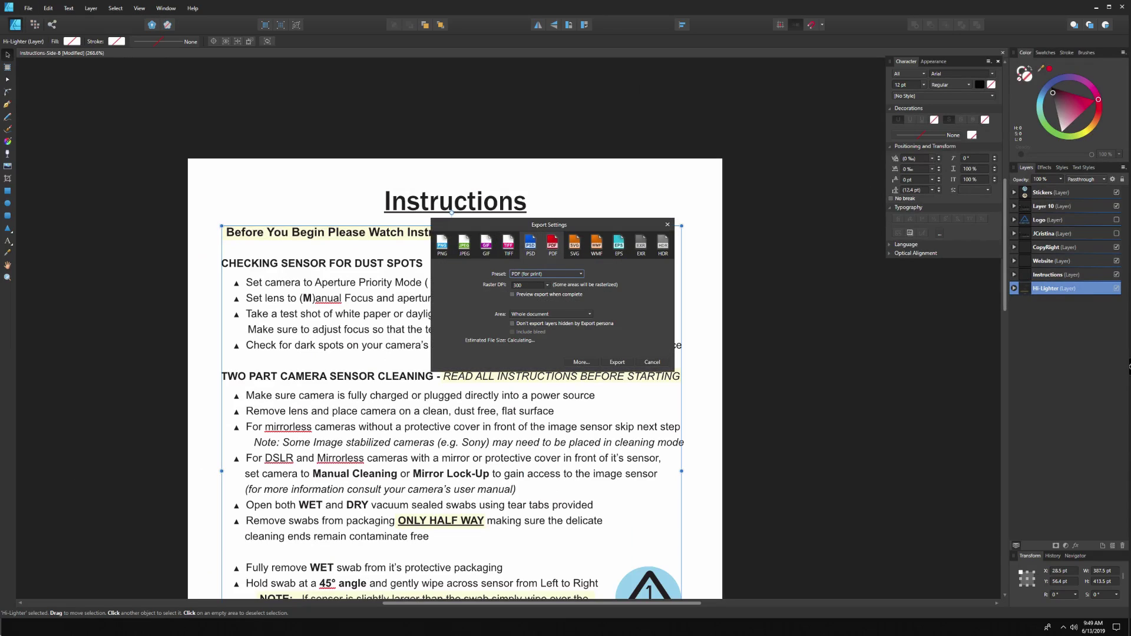
click(617, 362)
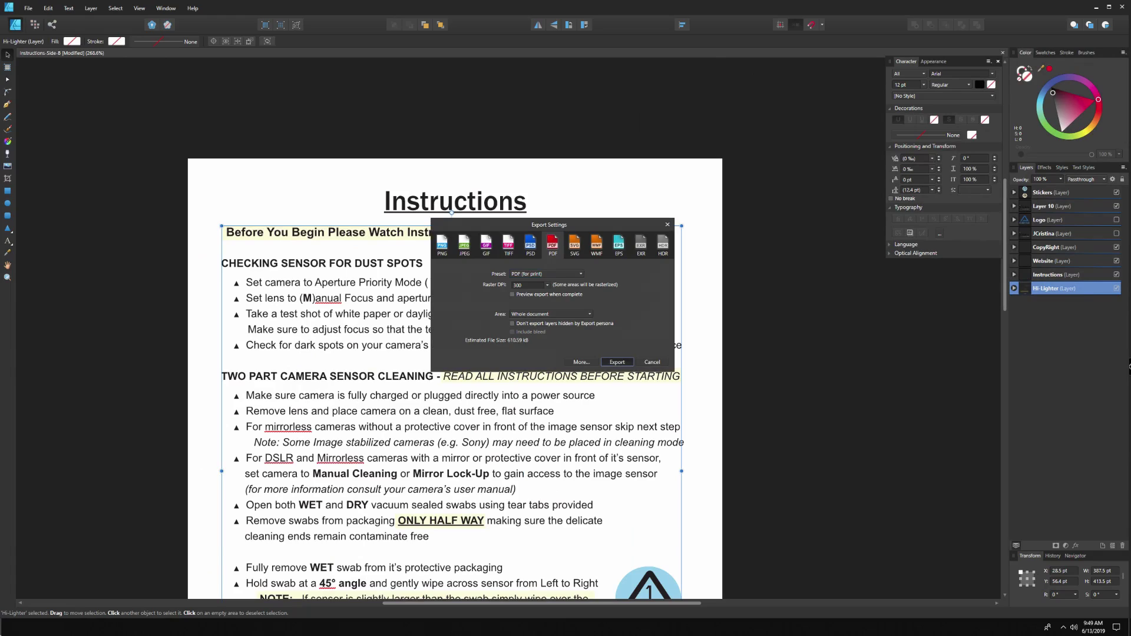
click(105, 358)
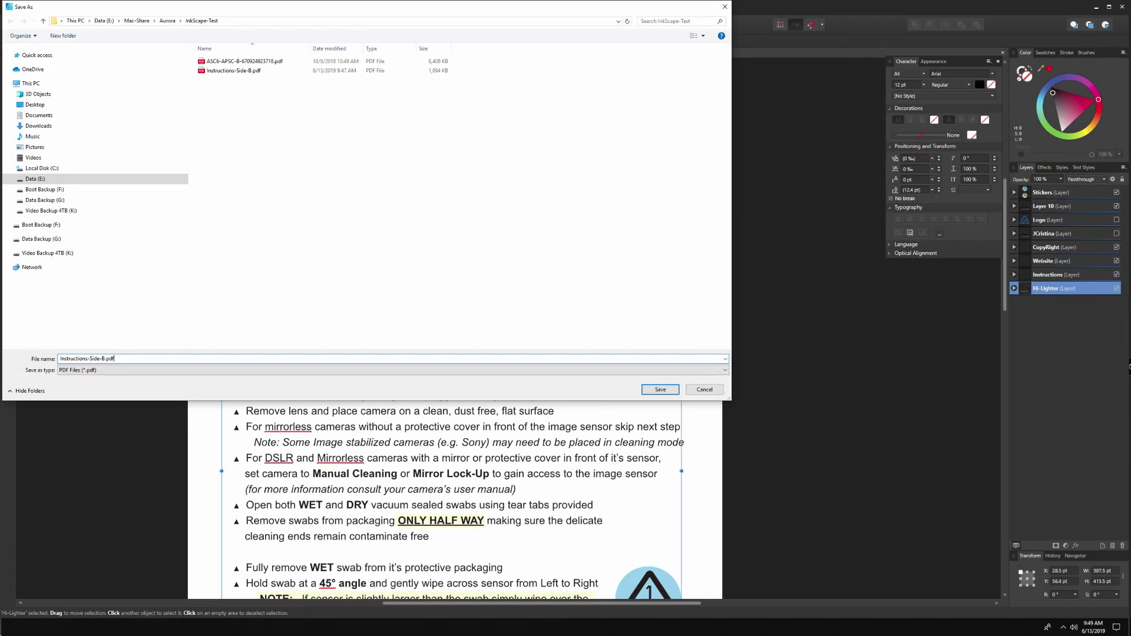
text(-highlighter)
key(Return)
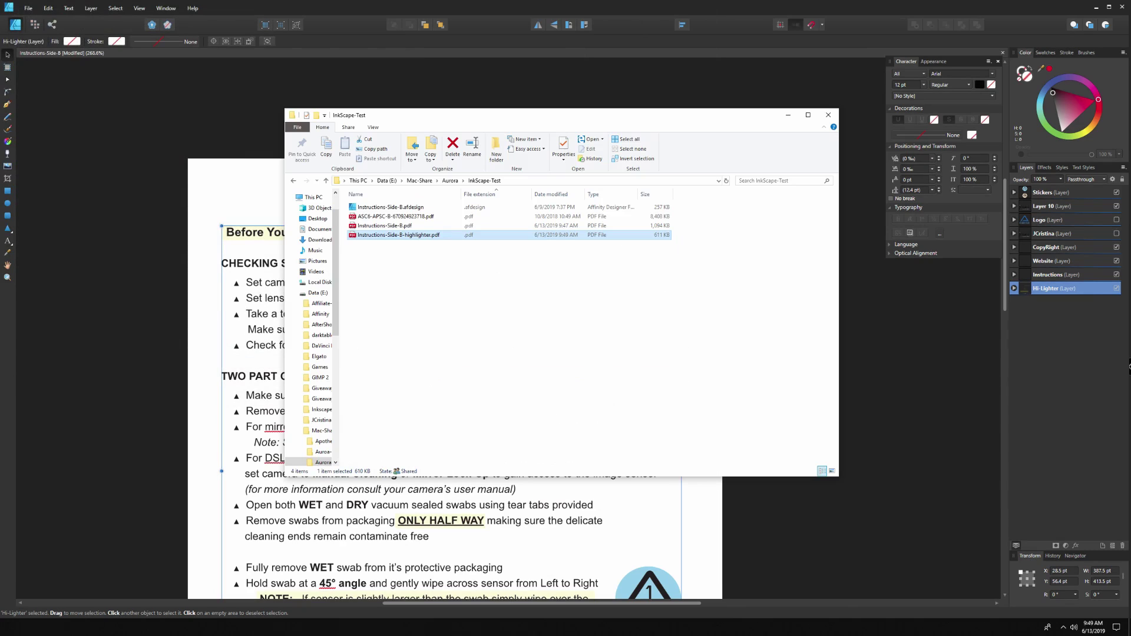
Open Instructions-Side-B-highlighter.pdf and examine the sharpness of the highlighted line below the Instructions title.
key(Return)
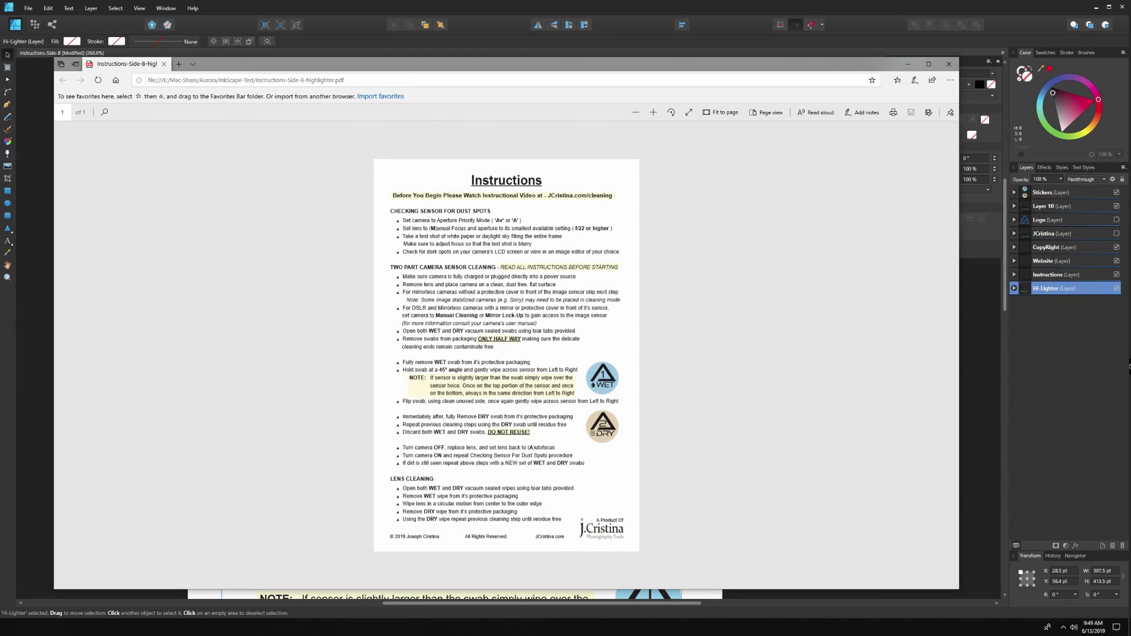
scroll(496, 229, up, 8)
scroll(496, 228, down, 1)
scroll(507, 354, up, 10)
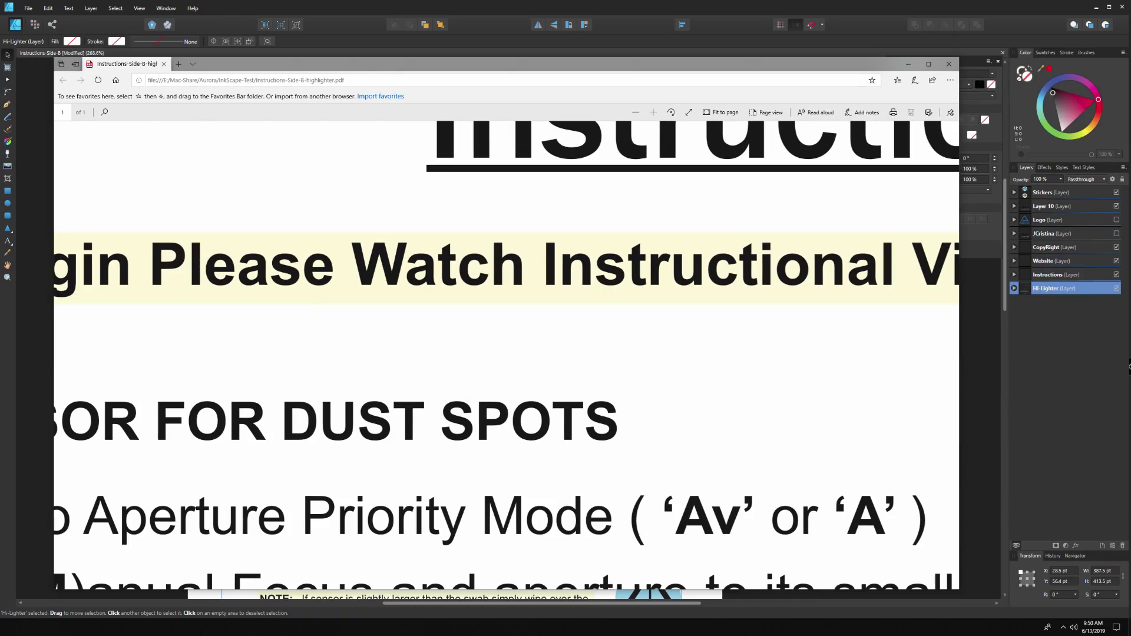
scroll(506, 355, down, 3)
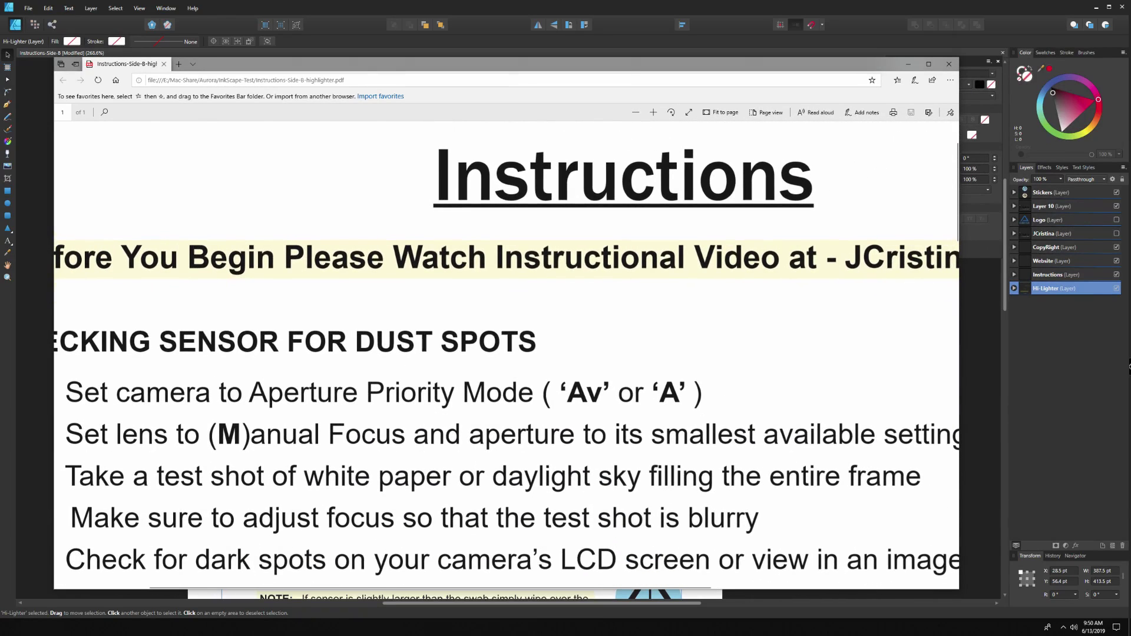
Reopen Instructions-Side-B.pdf from the InkScape-Test folder and examine its highlighted line up close for comparison with the other export.
click(949, 64)
key(alt+Tab)
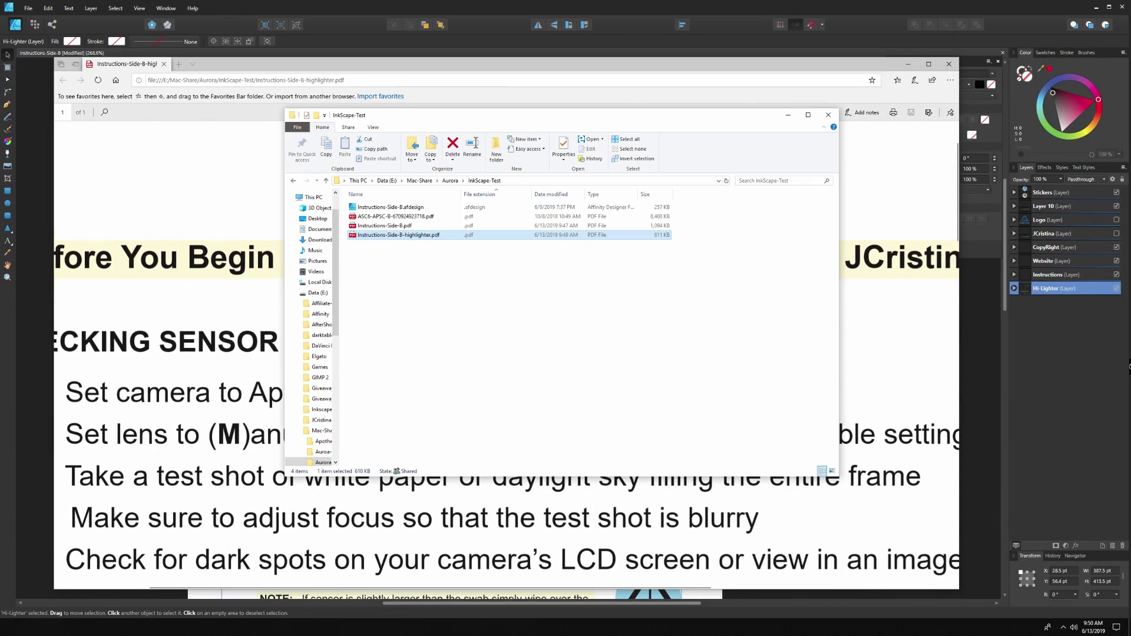
double_click(411, 225)
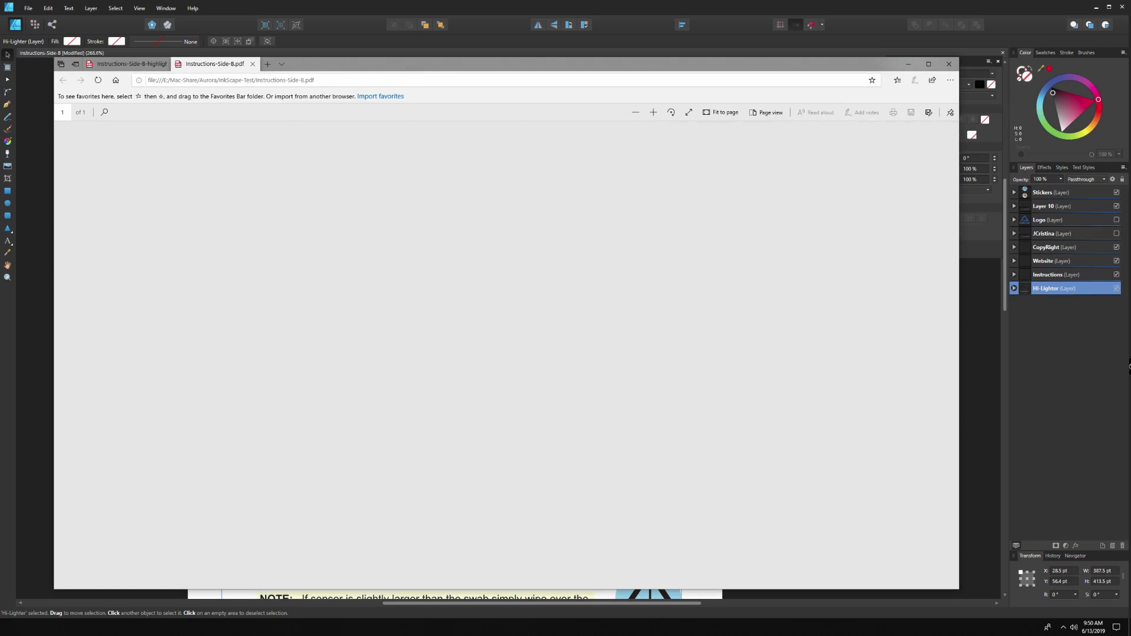
scroll(506, 355, up, 8)
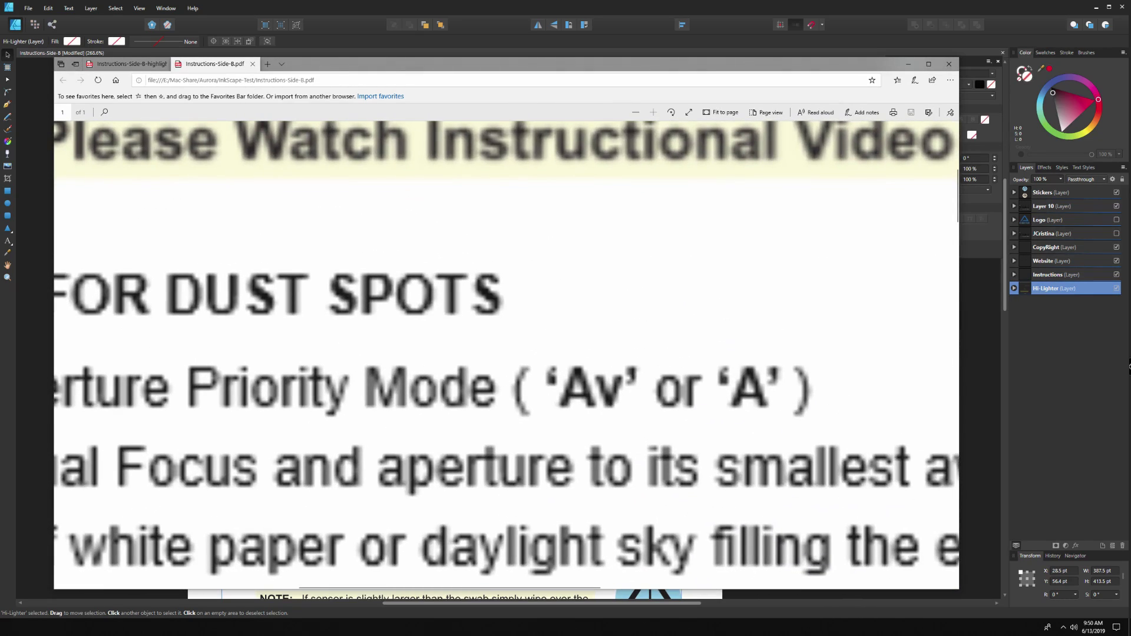
scroll(507, 355, up, 2)
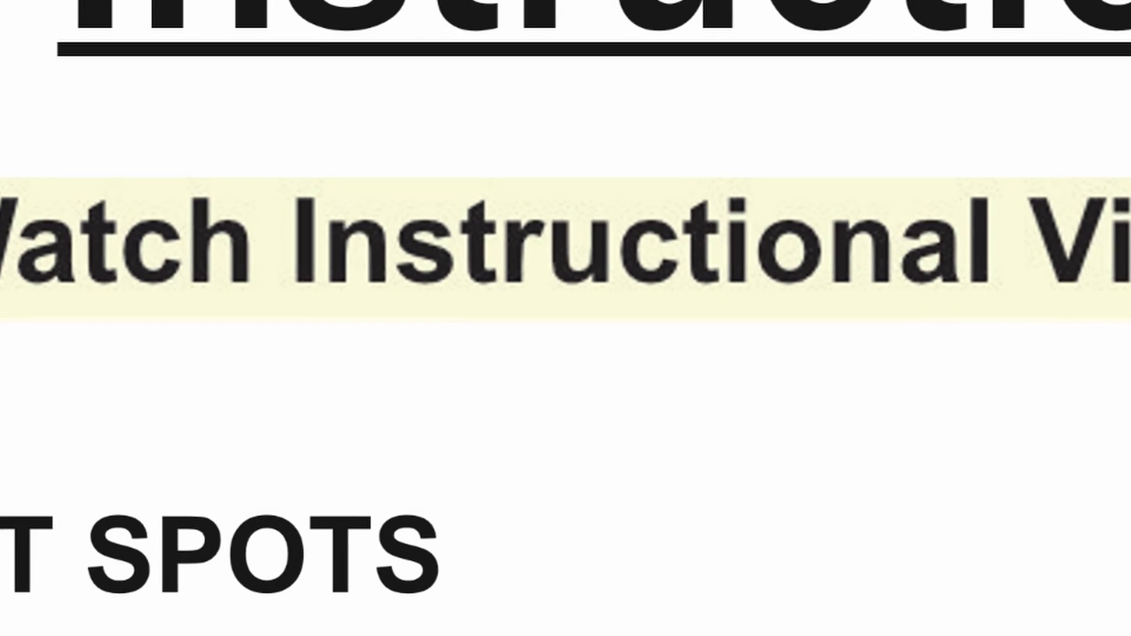